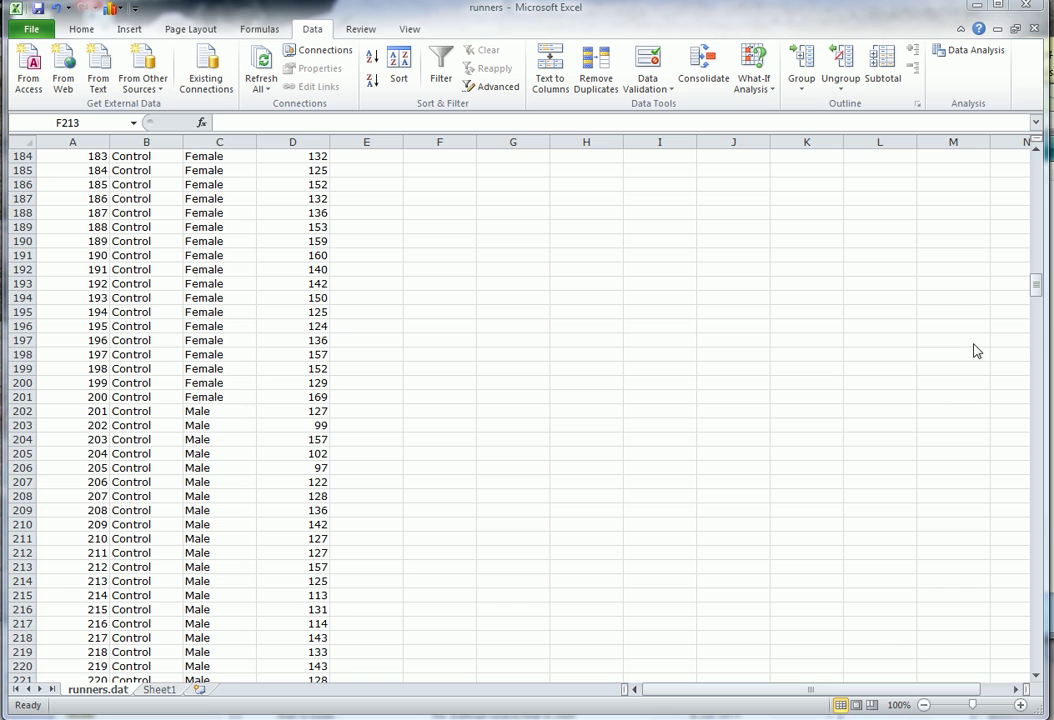
Scroll through the runners data to review its rows.
{"action": "left_click", "coordinate": [1037, 284]}
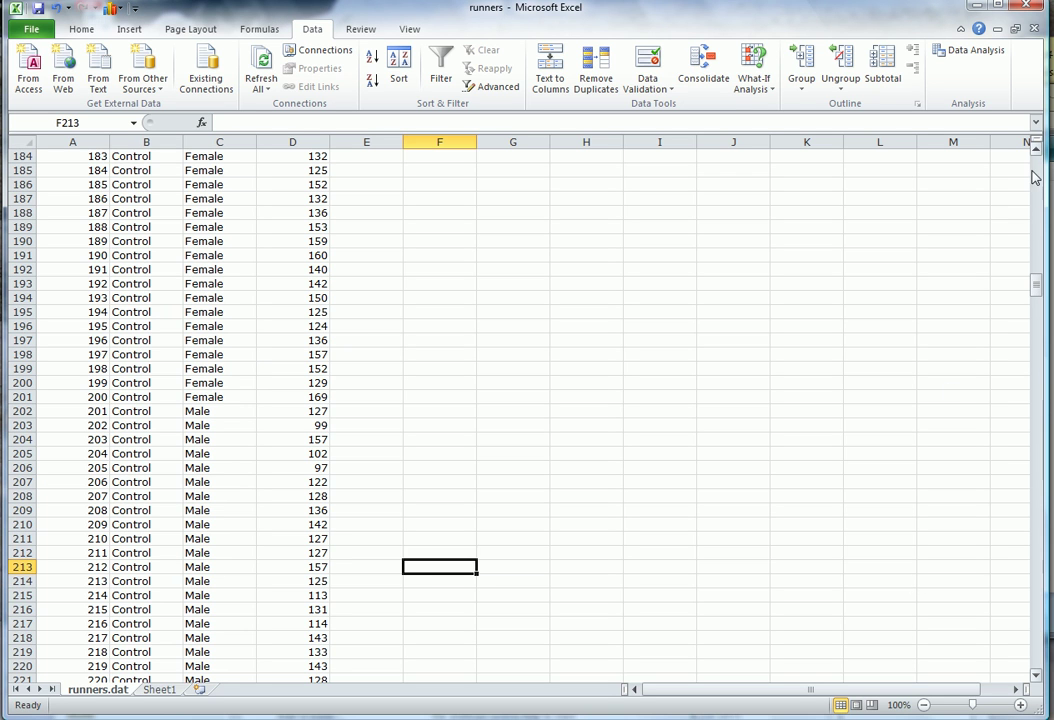
{"action": "left_click", "coordinate": [1037, 148]}
{"action": "left_click_drag", "start_coordinate": [1037, 148], "coordinate": [1037, 148]}
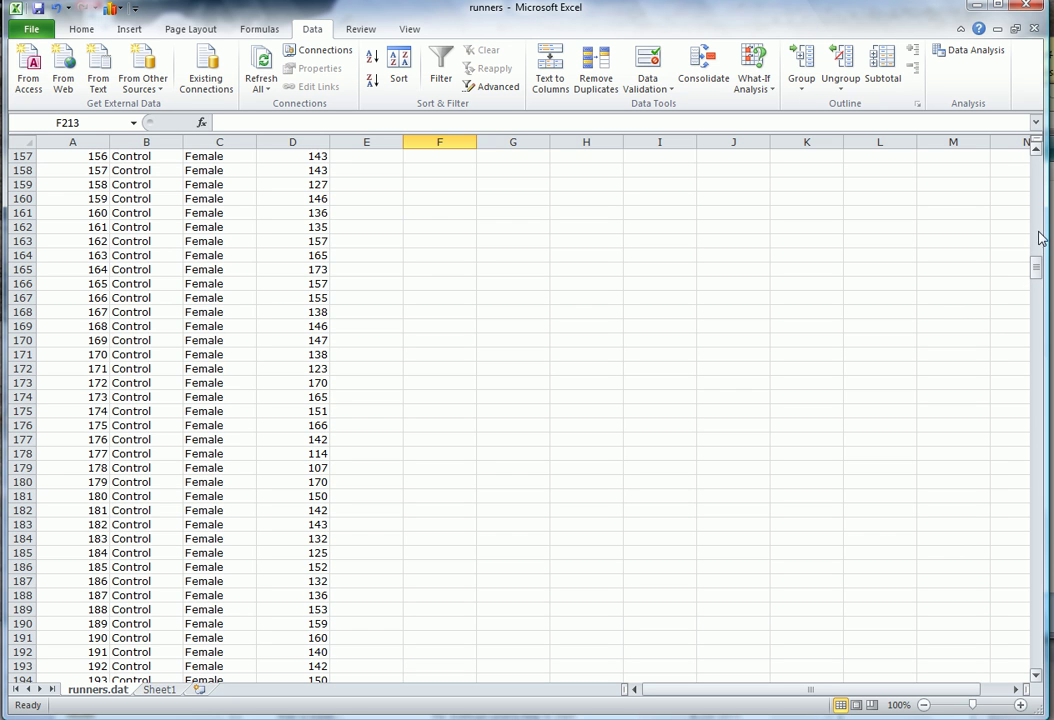
{"action": "left_click_drag", "start_coordinate": [1040, 333], "coordinate": [1030, 160]}
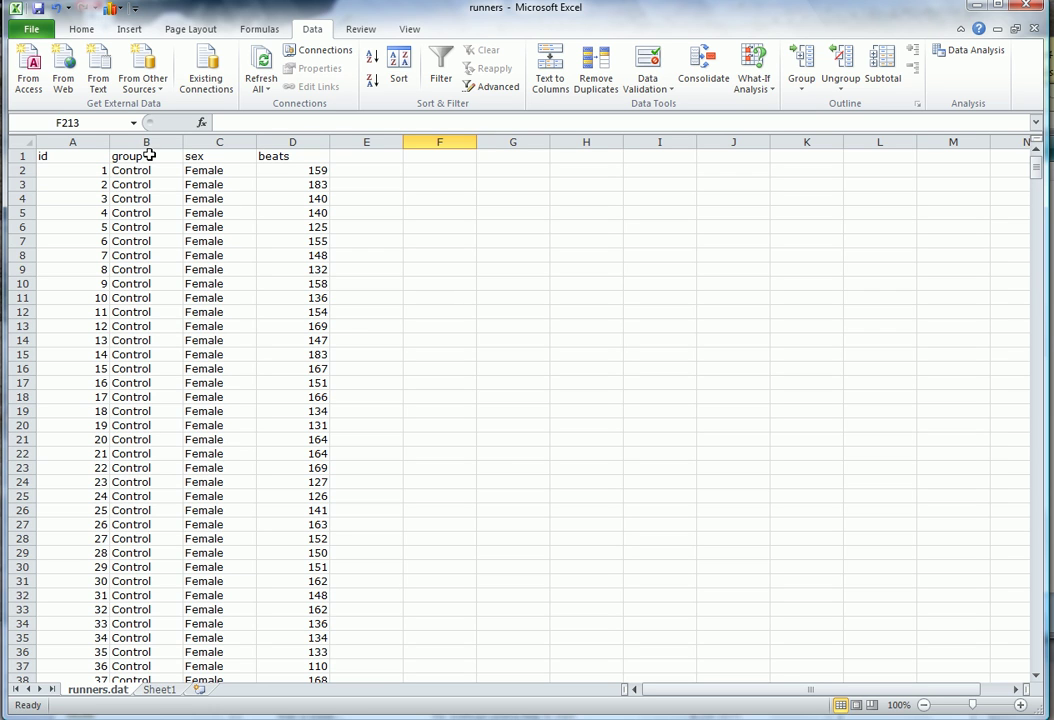
Start a PivotTable from source range A1:D801, placed on a new worksheet.
{"action": "left_click", "coordinate": [112, 27]}
{"action": "left_click", "coordinate": [33, 60]}
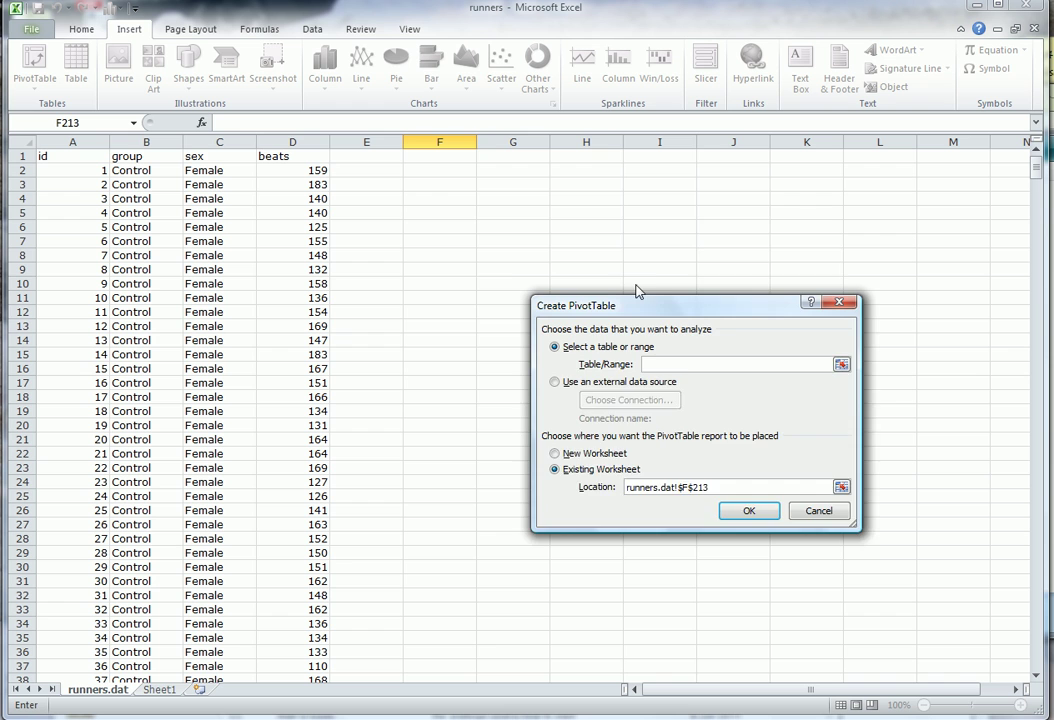
{"action": "left_click_drag", "start_coordinate": [657, 317], "coordinate": [612, 224]}
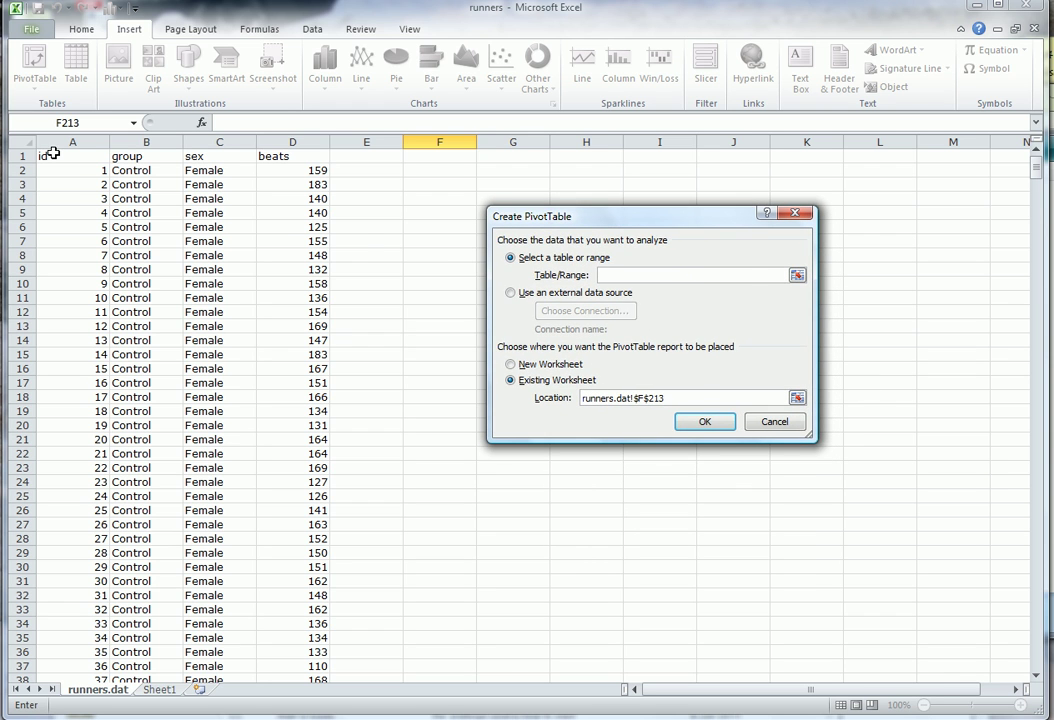
{"action": "left_click_drag", "start_coordinate": [41, 158], "coordinate": [316, 632]}
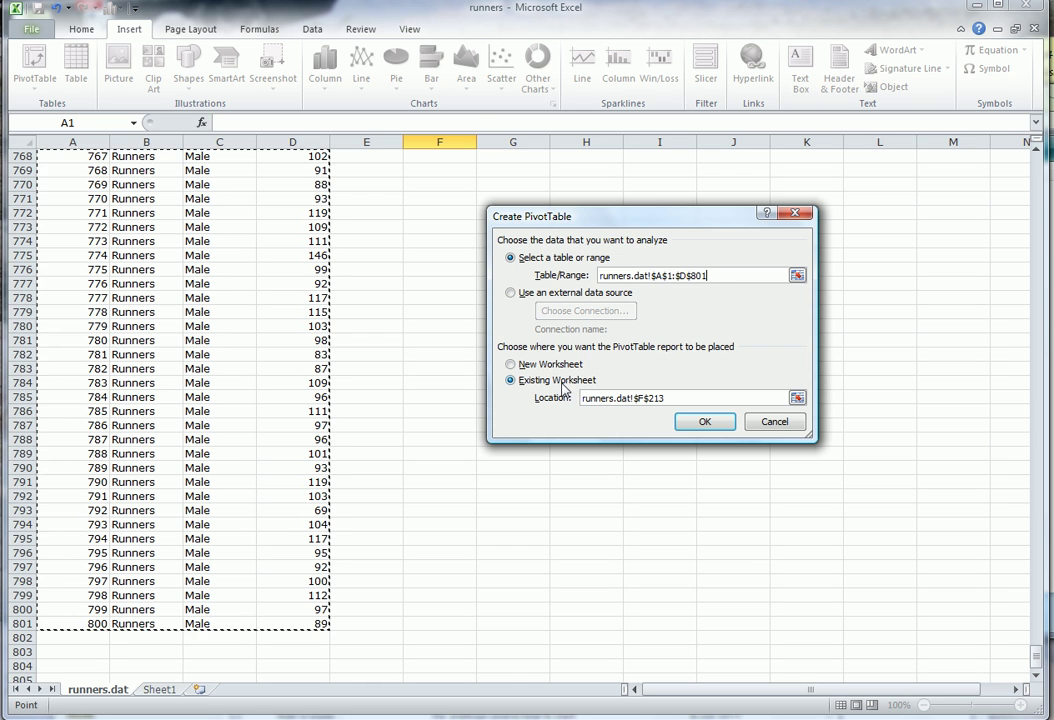
{"action": "left_click", "coordinate": [510, 365]}
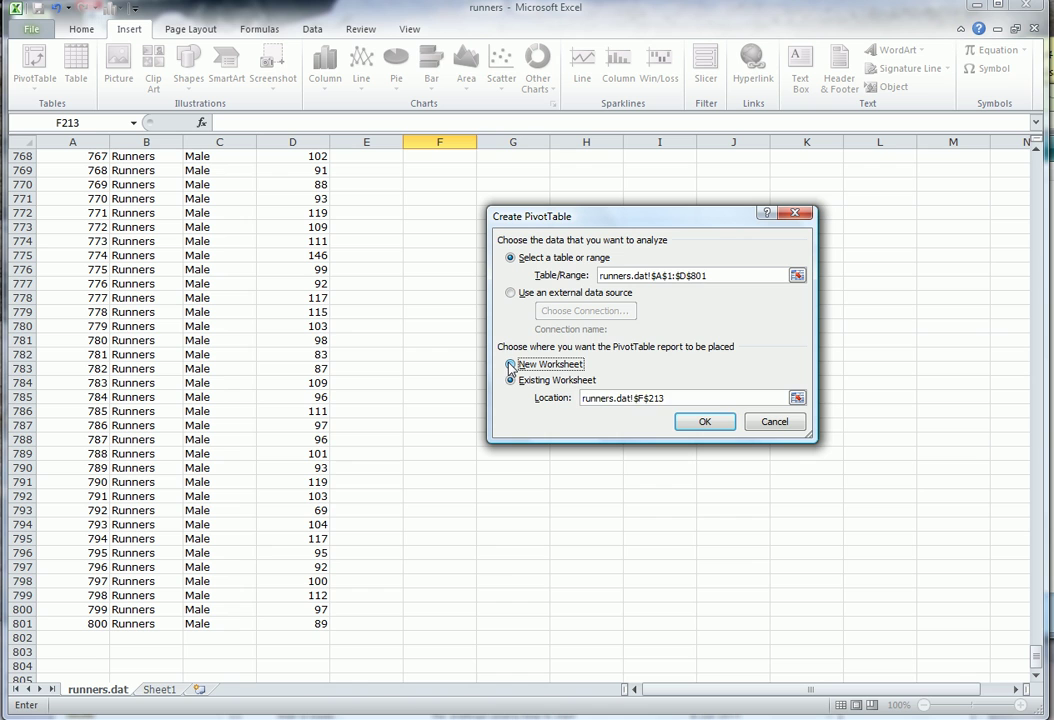
Create the PivotTable and put beats in both Row Labels and Values as Sum of beats.
{"action": "left_click", "coordinate": [701, 424]}
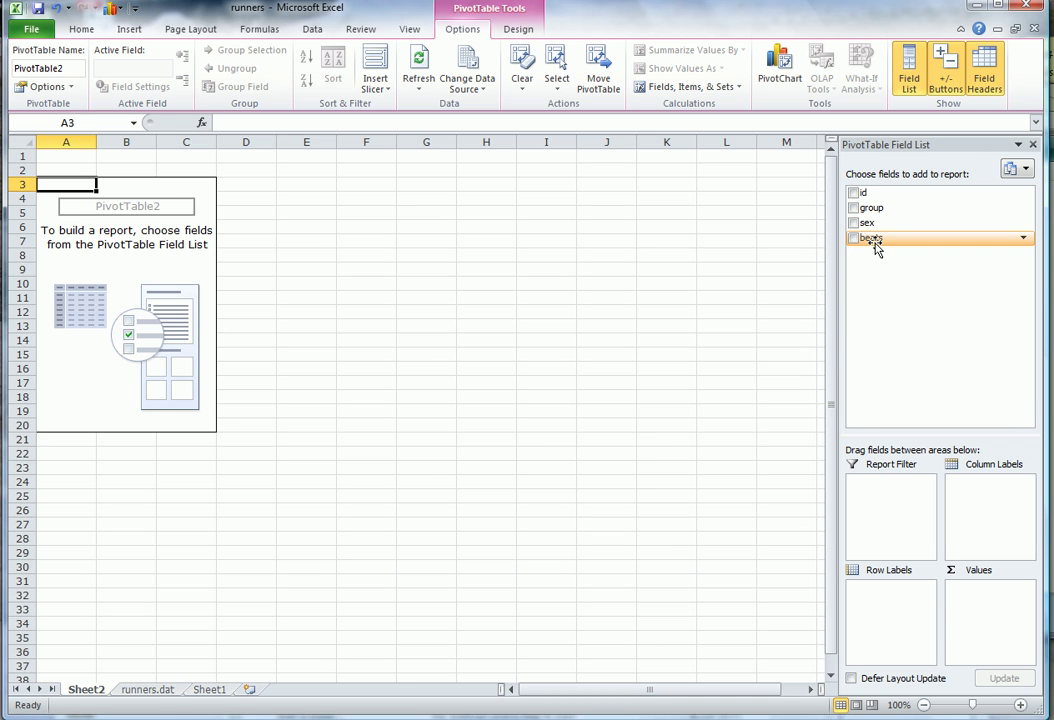
{"action": "left_click_drag", "start_coordinate": [875, 247], "coordinate": [886, 607]}
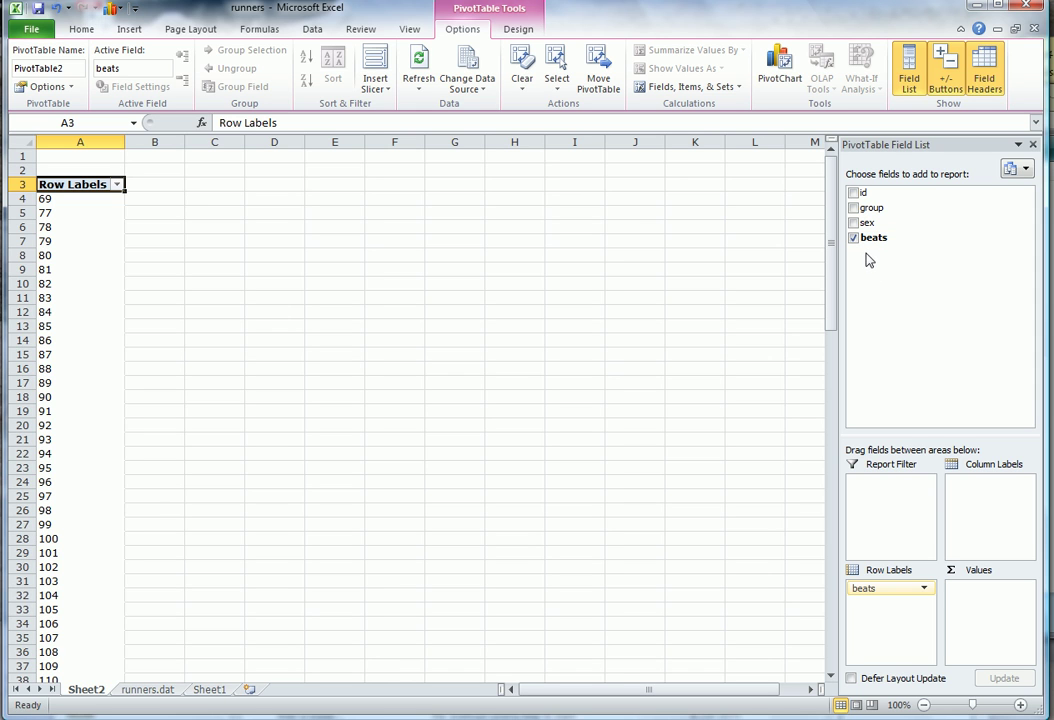
{"action": "left_click_drag", "start_coordinate": [869, 245], "coordinate": [984, 620]}
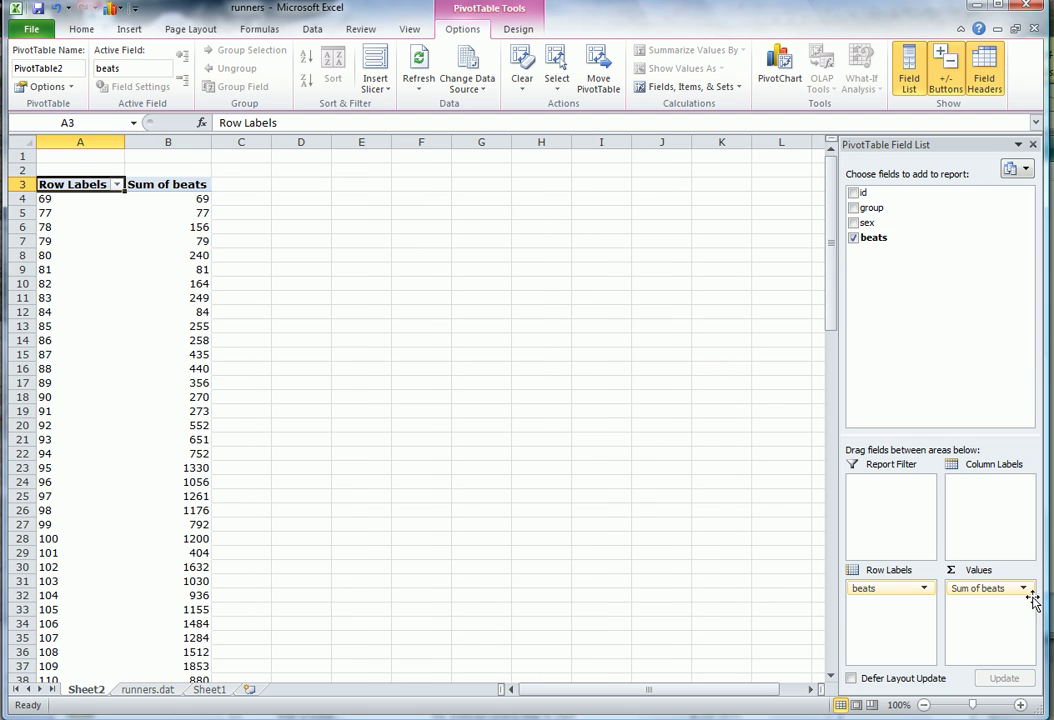
Change the beats value field summary from Sum to Count.
{"action": "left_click", "coordinate": [1023, 589]}
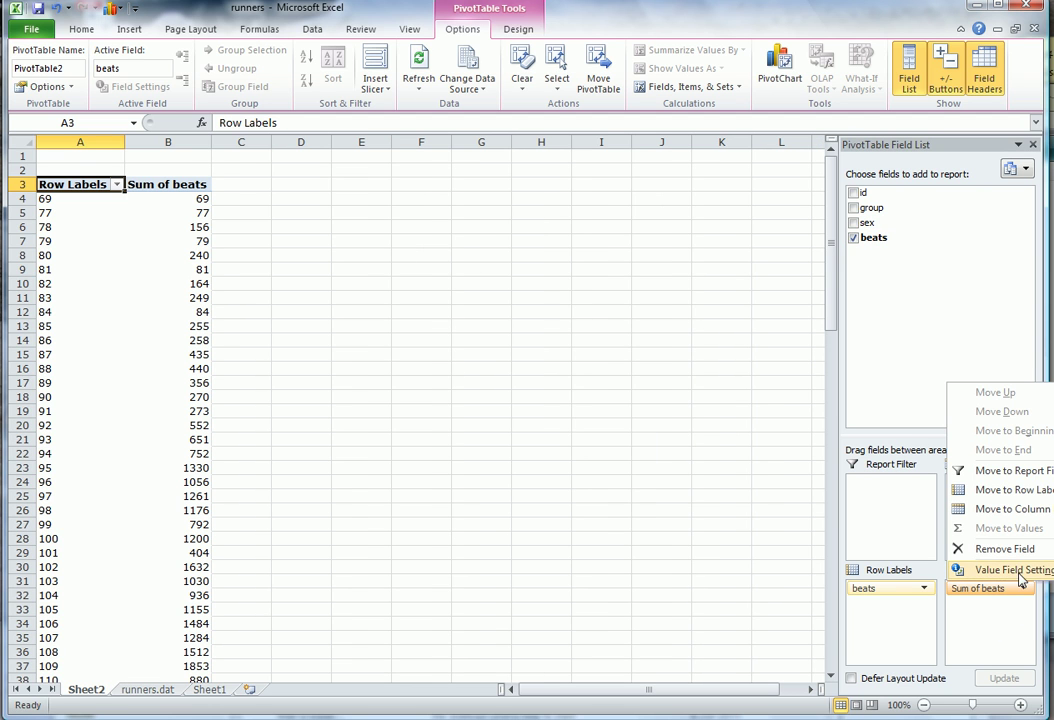
{"action": "left_click", "coordinate": [1015, 569]}
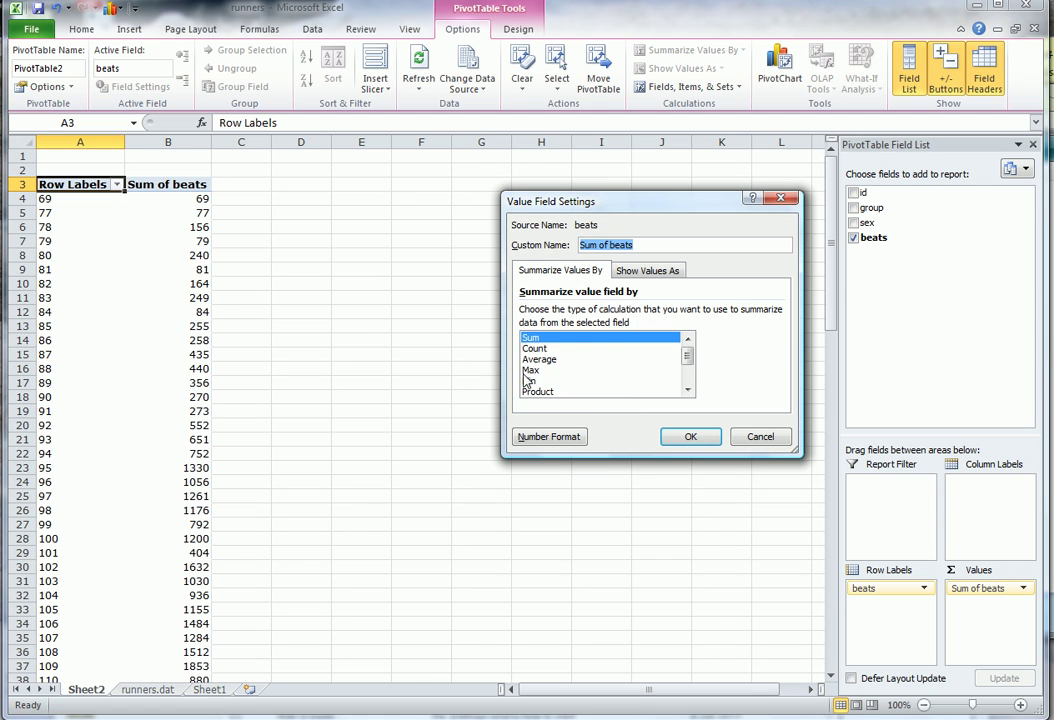
{"action": "left_click", "coordinate": [545, 349]}
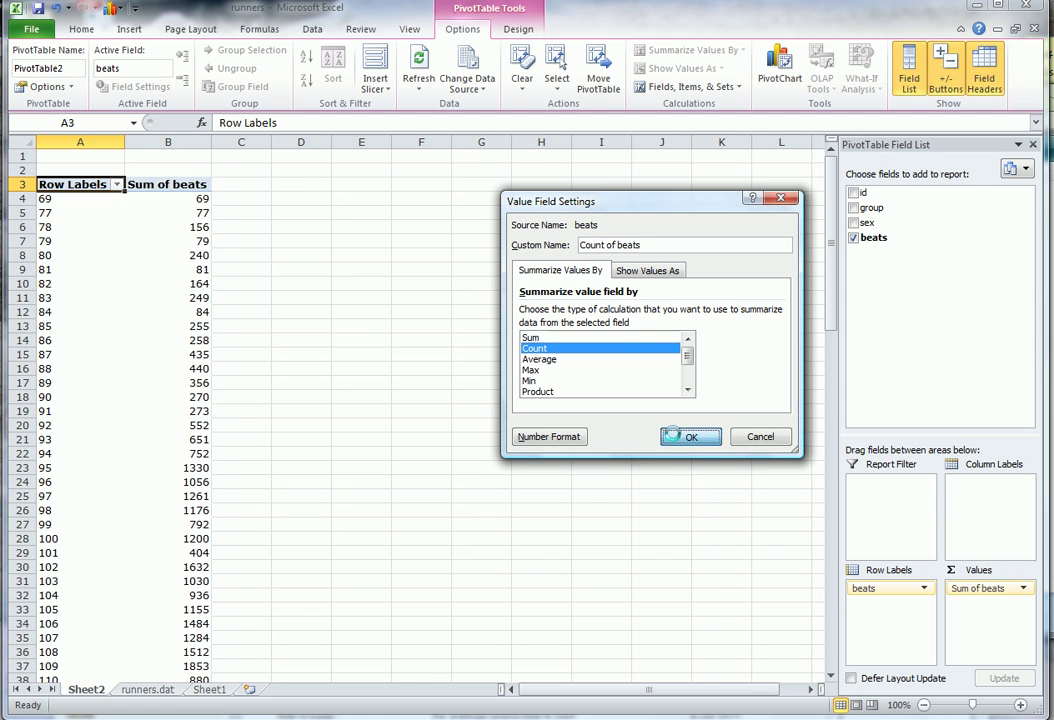
{"action": "left_click", "coordinate": [680, 436]}
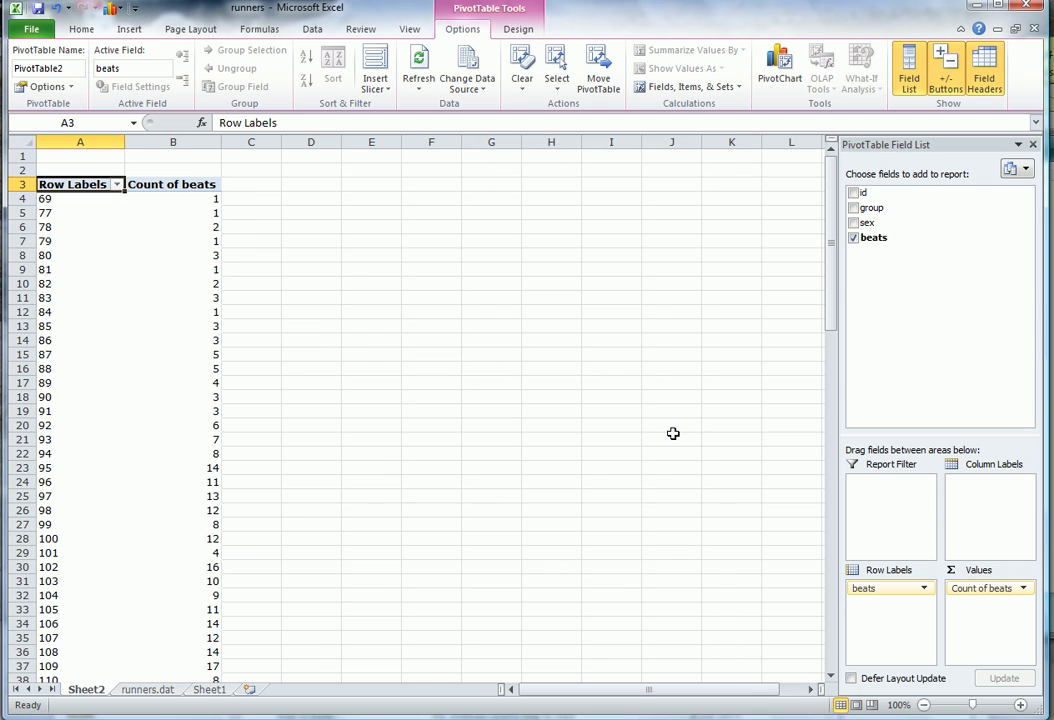
Group beats from 60 to 200 in steps of 10, then select the grouped classes and counts.
{"action": "left_click", "coordinate": [45, 284]}
{"action": "right_click", "coordinate": [46, 285]}
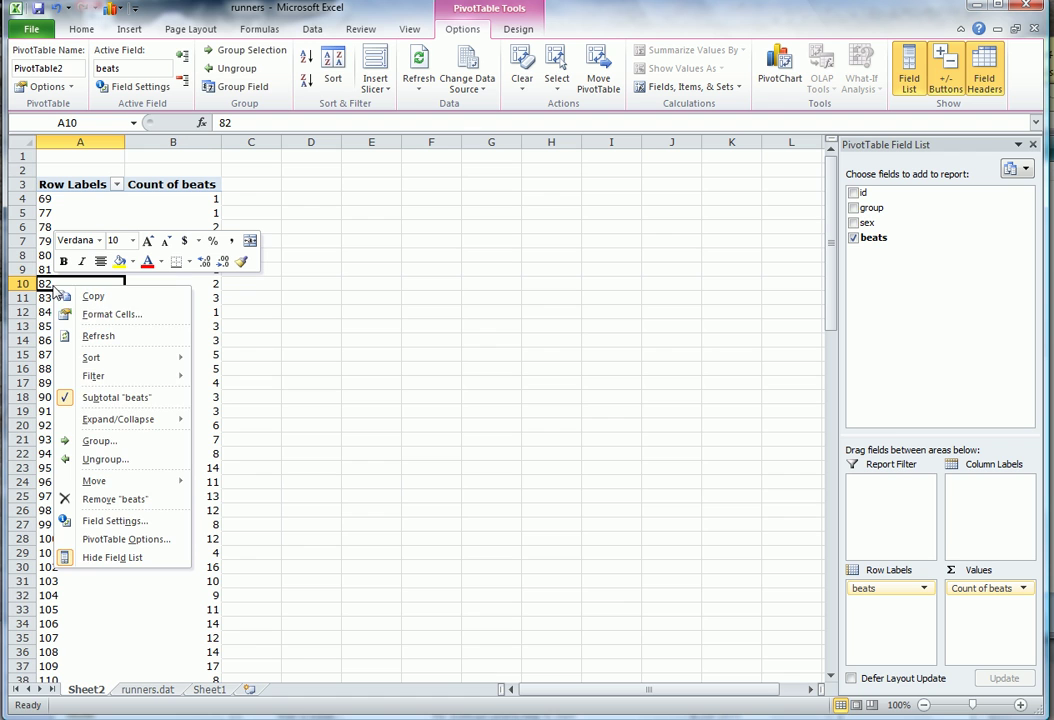
{"action": "left_click", "coordinate": [100, 440]}
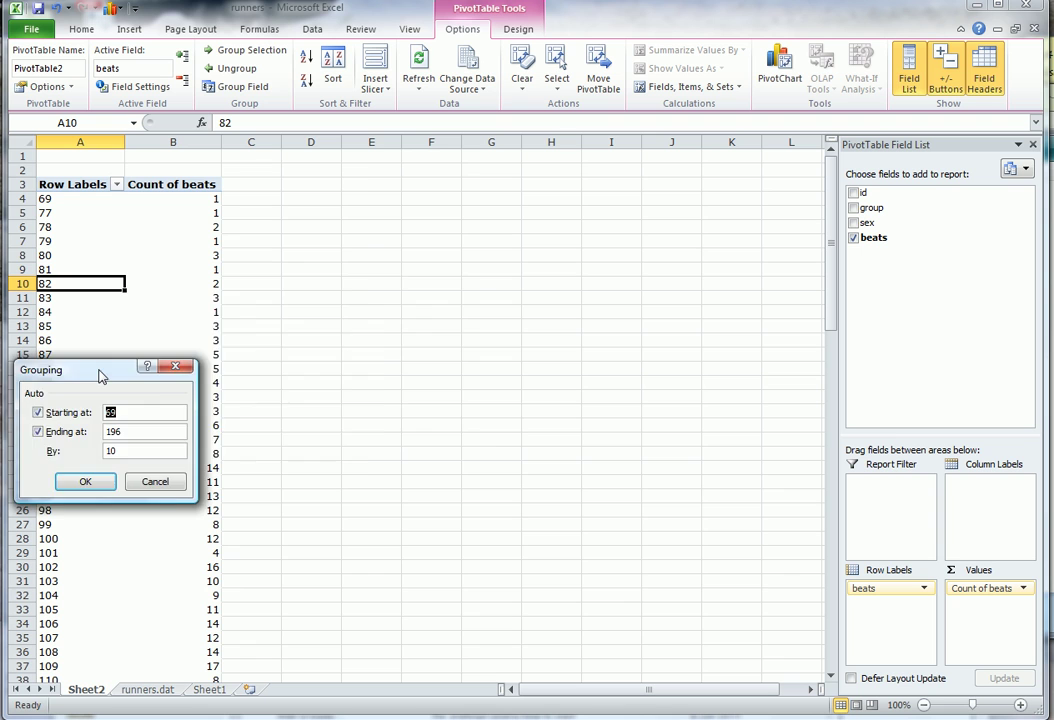
{"action": "left_click_drag", "start_coordinate": [100, 370], "coordinate": [412, 287]}
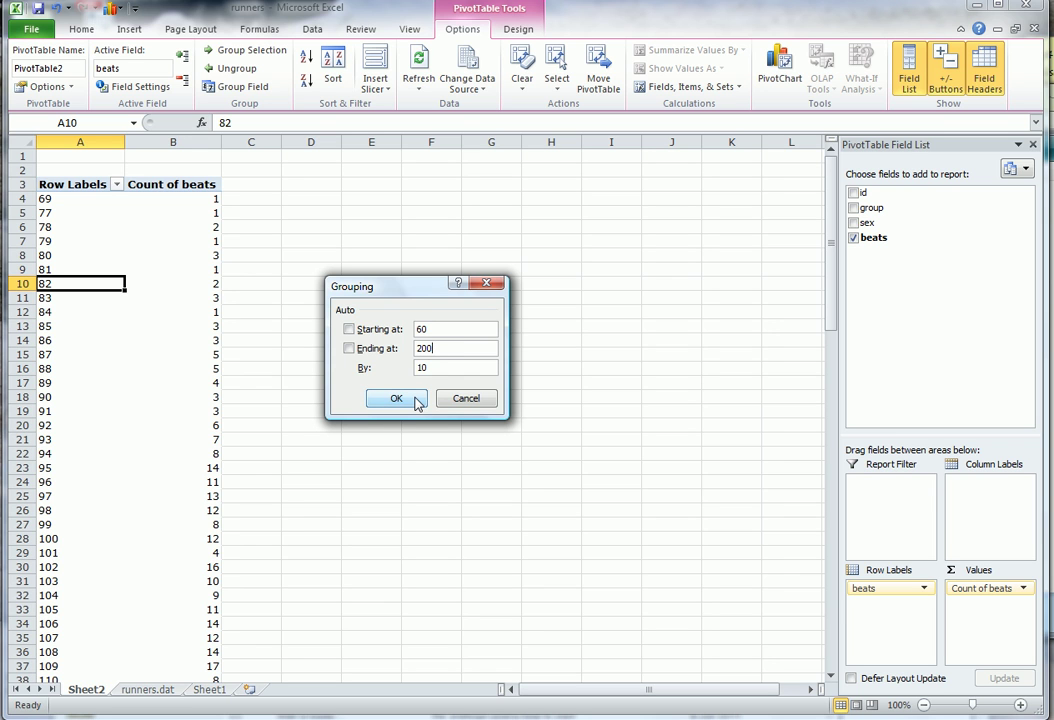
{"action": "left_click", "coordinate": [416, 400]}
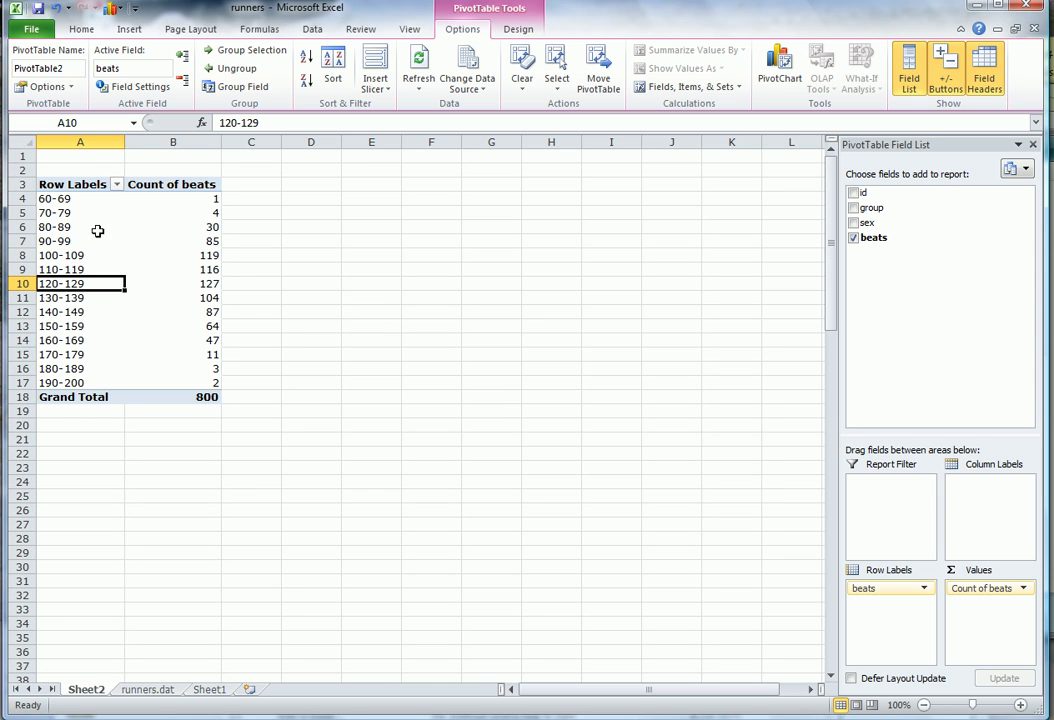
{"action": "left_click_drag", "start_coordinate": [55, 198], "coordinate": [145, 383]}
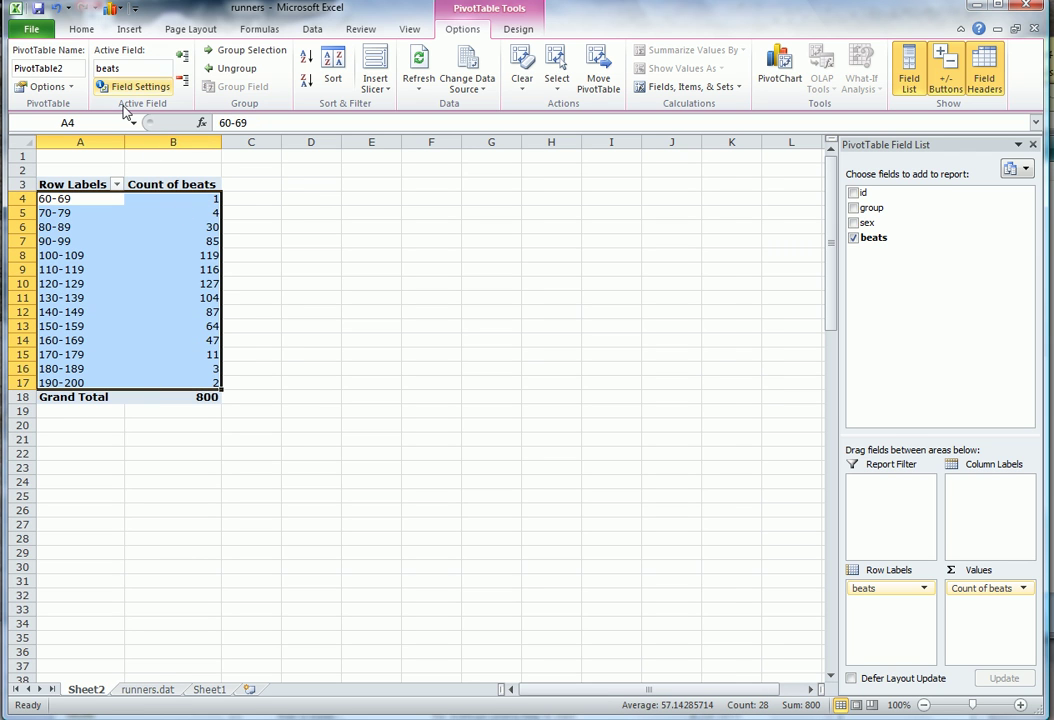
Insert a 2-D clustered column PivotChart of the counts per 10-beat class.
{"action": "left_click", "coordinate": [129, 31]}
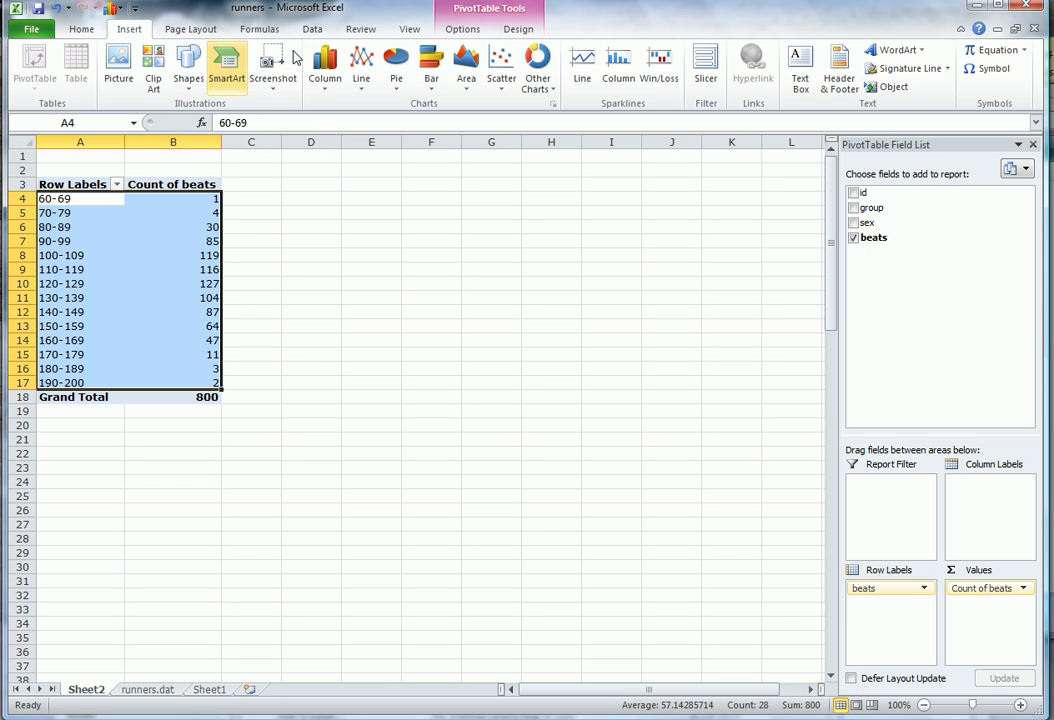
{"action": "left_click", "coordinate": [325, 68]}
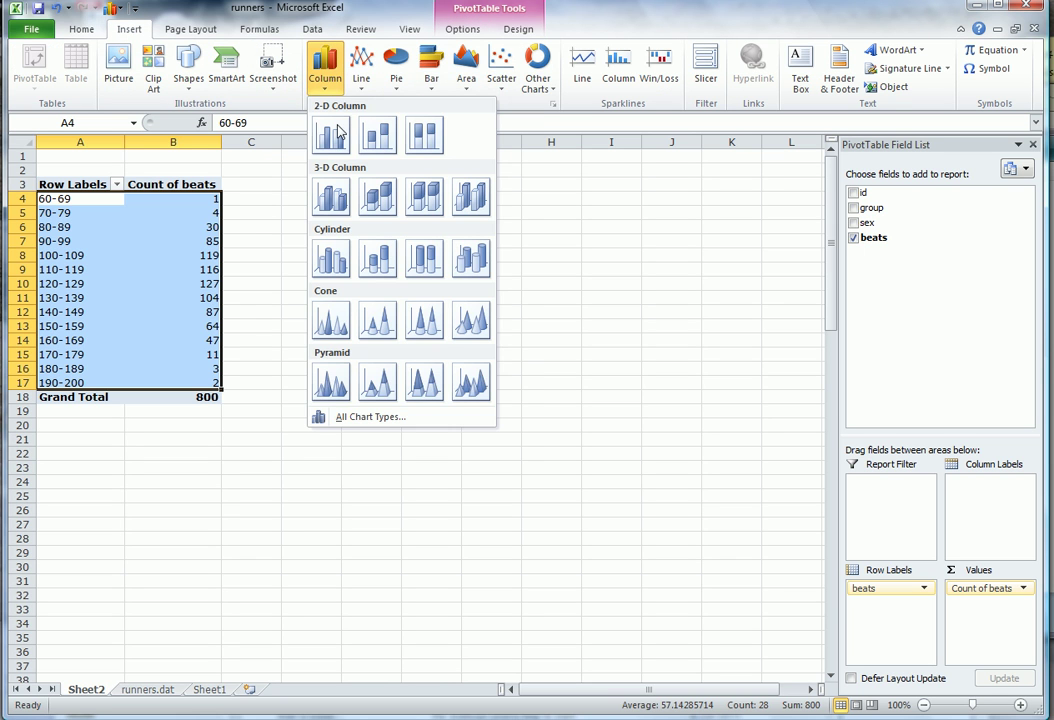
{"action": "left_click", "coordinate": [338, 131]}
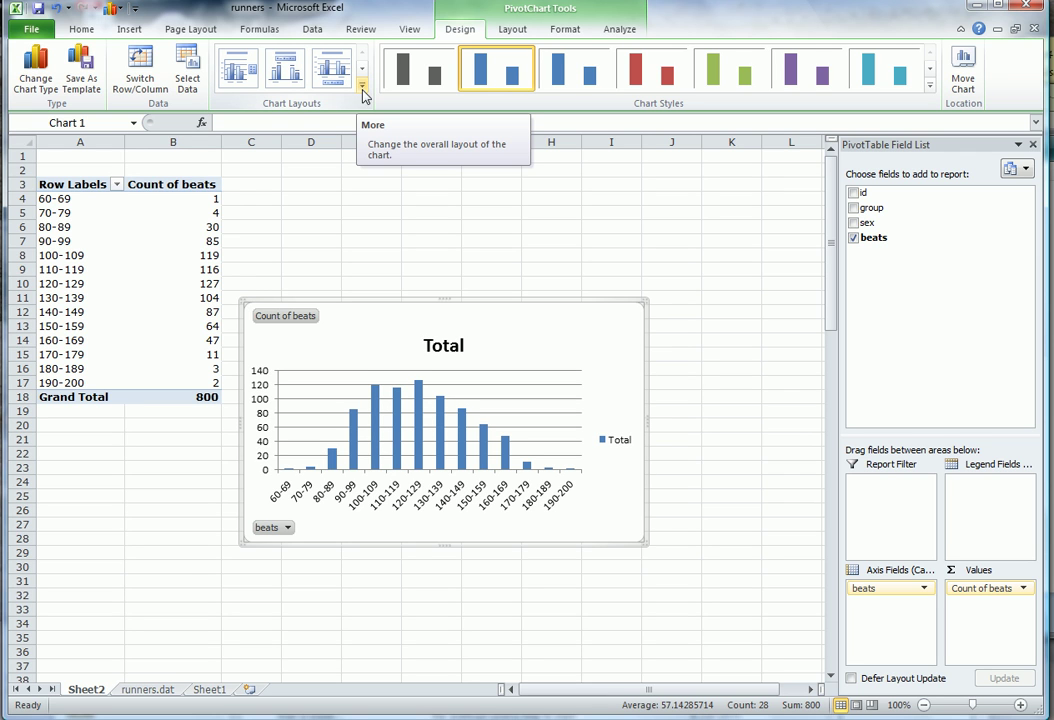
Apply a gapless chart layout with axis titles and retitle the chart 'Heartbeats'.
{"action": "left_click", "coordinate": [362, 88]}
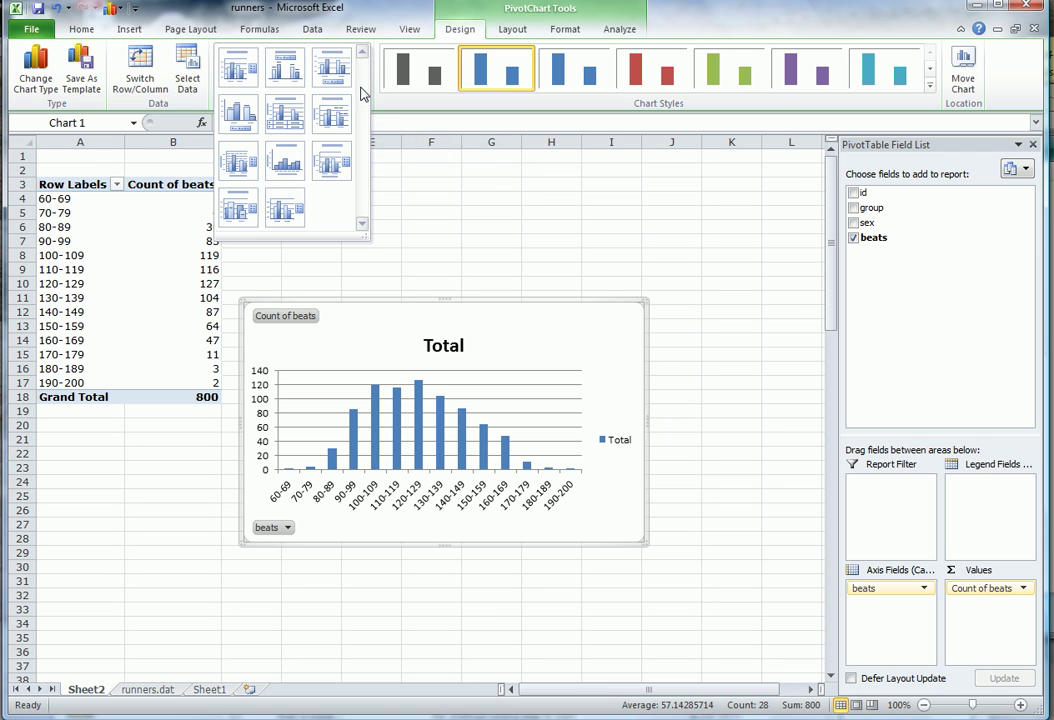
{"action": "left_click", "coordinate": [286, 154]}
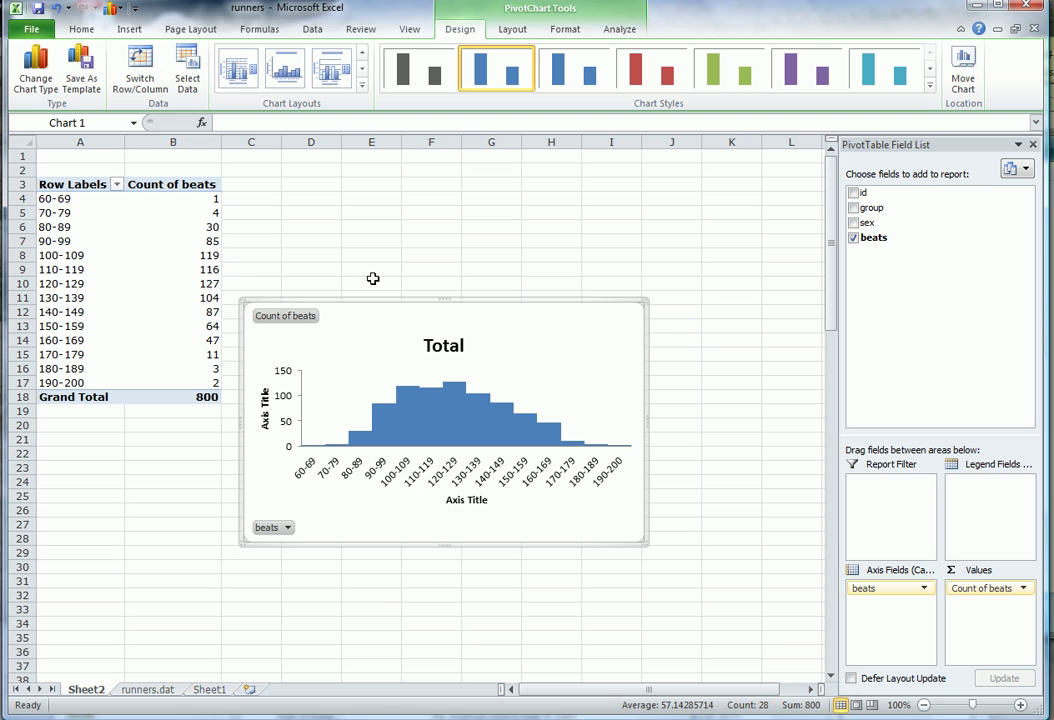
{"action": "left_click", "coordinate": [462, 345]}
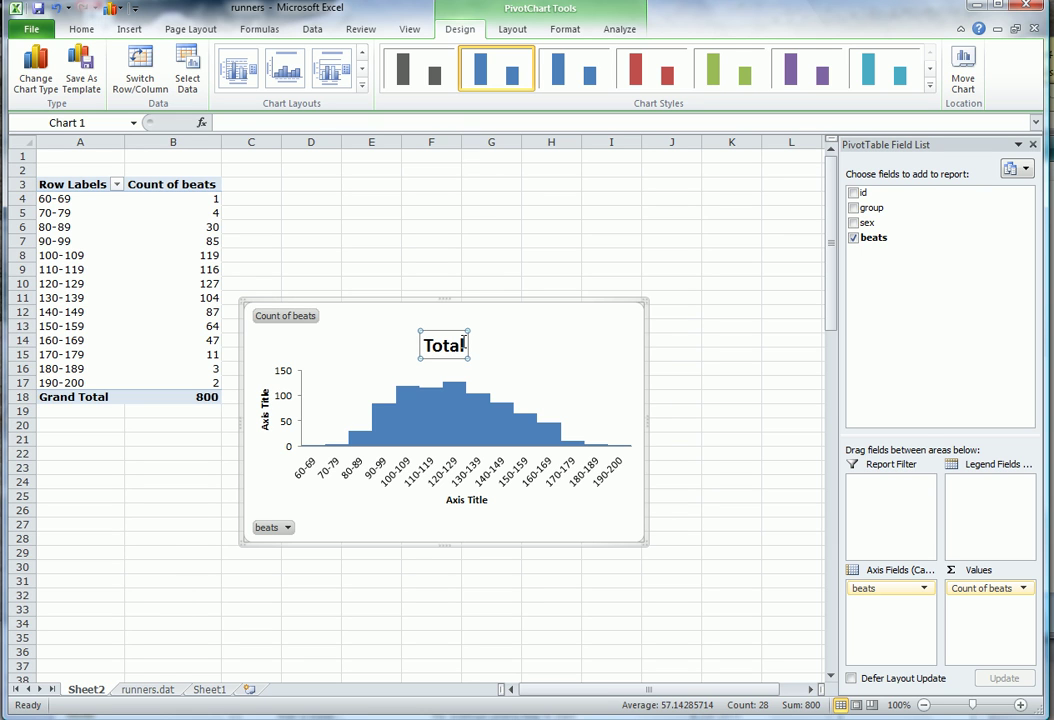
{"action": "left_click_drag", "start_coordinate": [463, 345], "coordinate": [424, 345]}
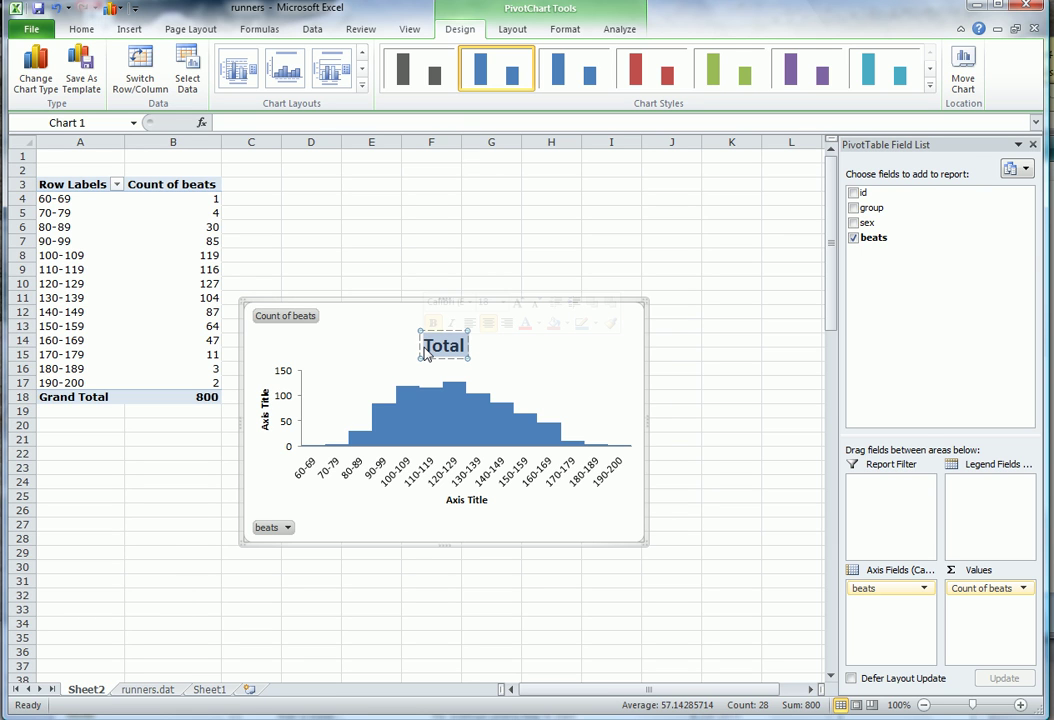
{"action": "type", "text": "Hea"}
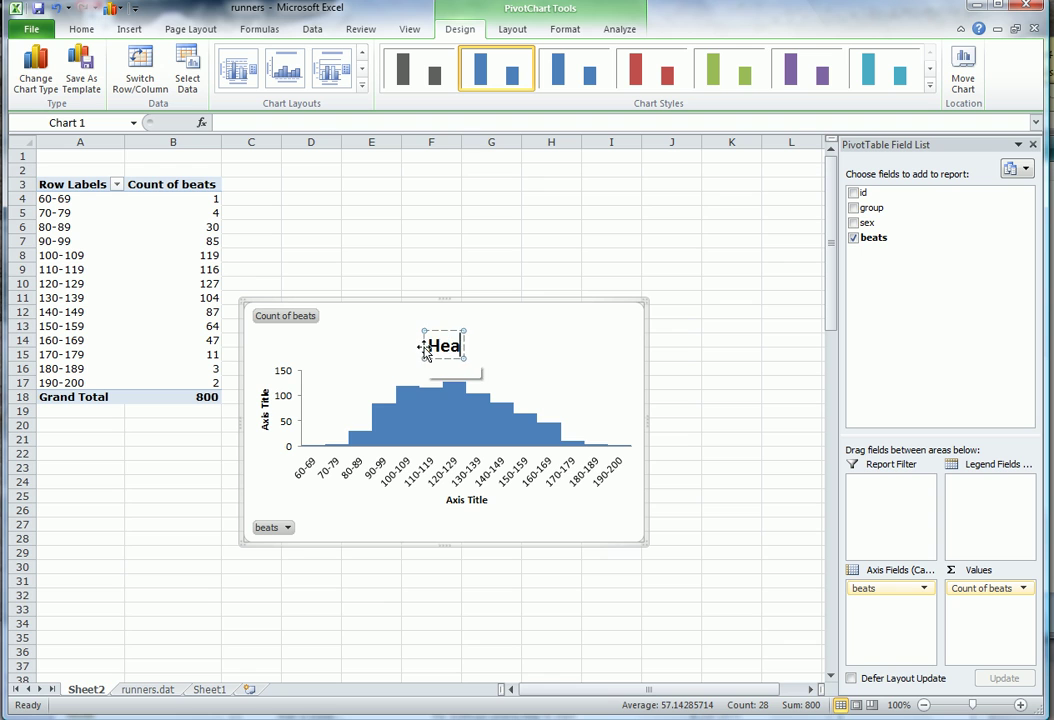
{"action": "type", "text": "rtbe"}
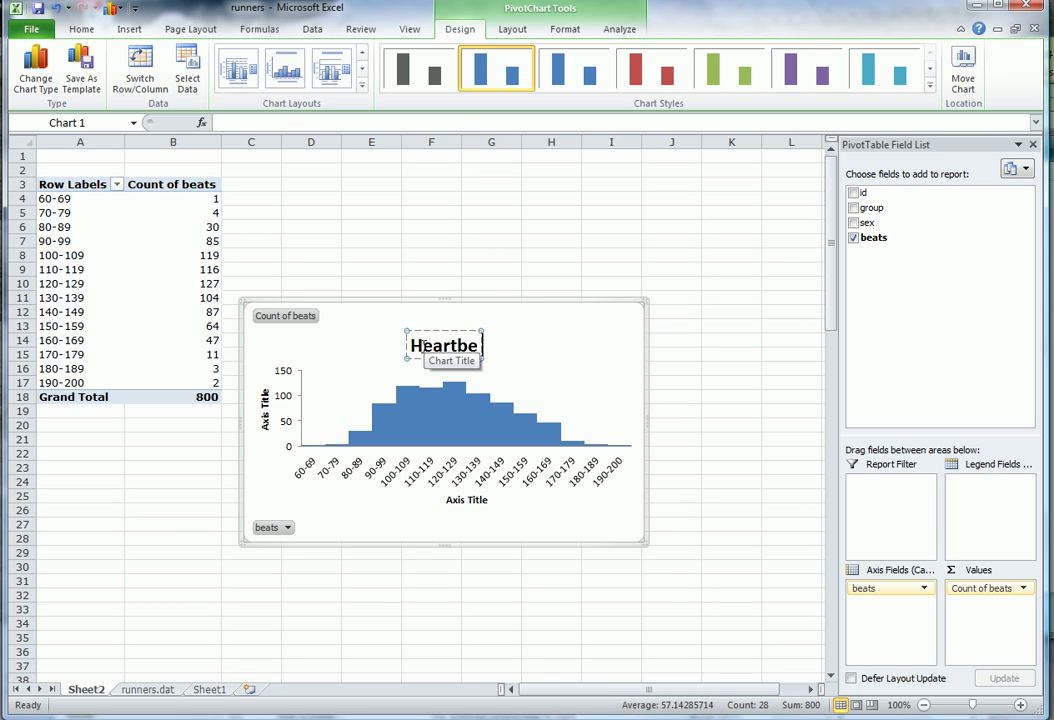
{"action": "type", "text": "ats"}
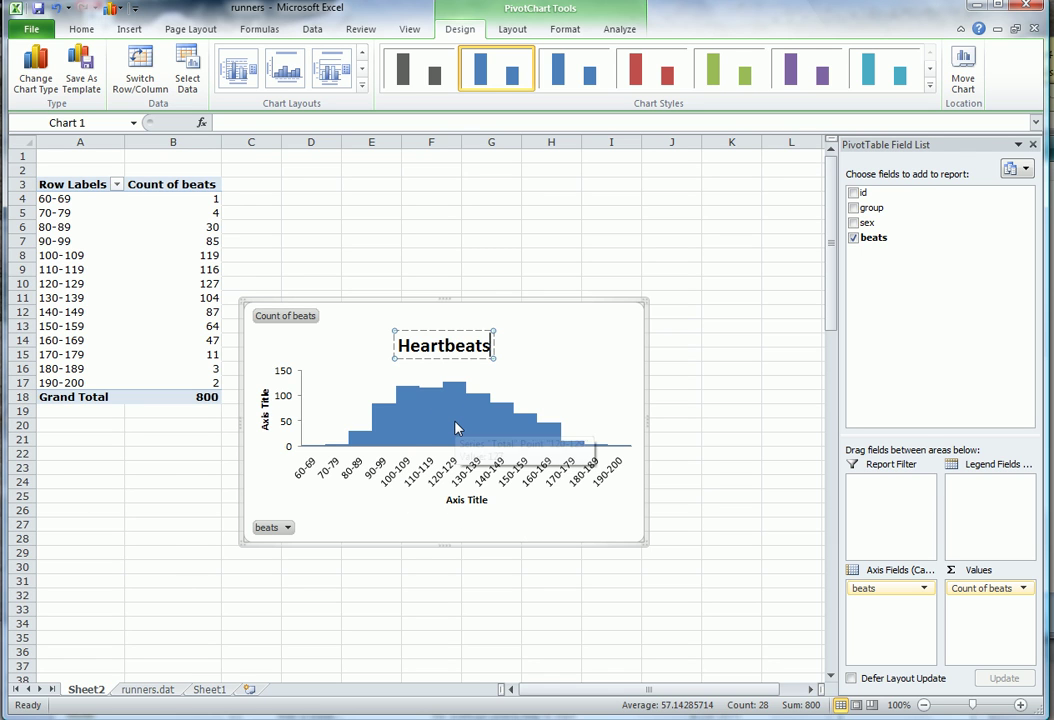
{"action": "mouse_move", "coordinate": [456, 427]}
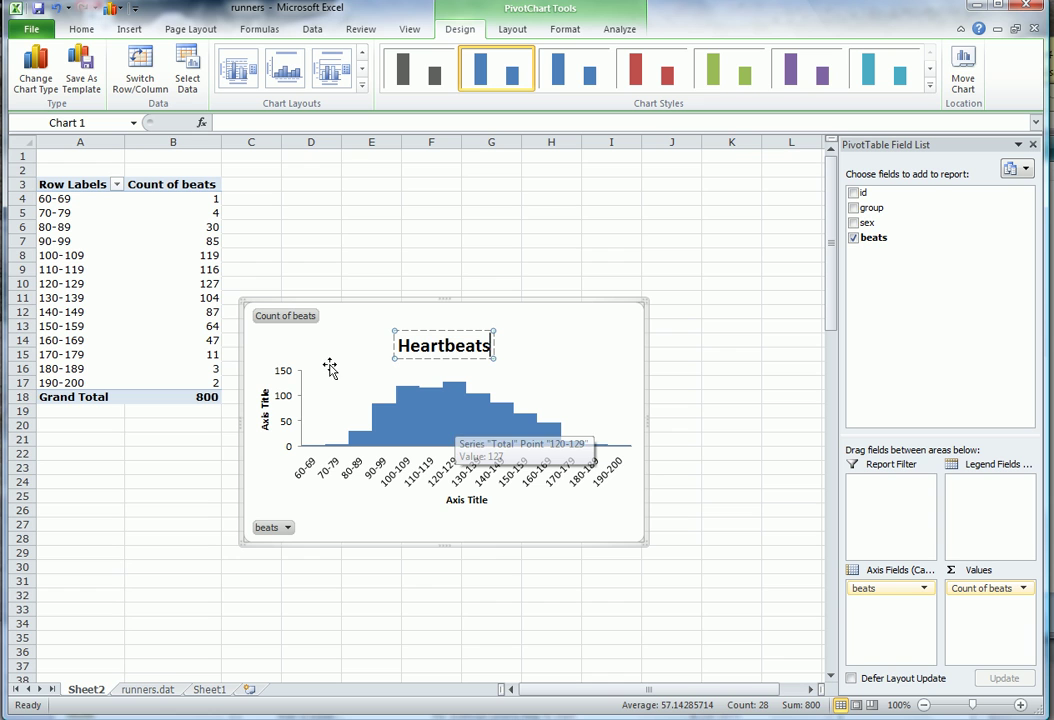
Regroup the beats row labels by 5, giving classes 65-69 through 195-200.
{"action": "left_click", "coordinate": [47, 269]}
{"action": "right_click", "coordinate": [47, 269]}
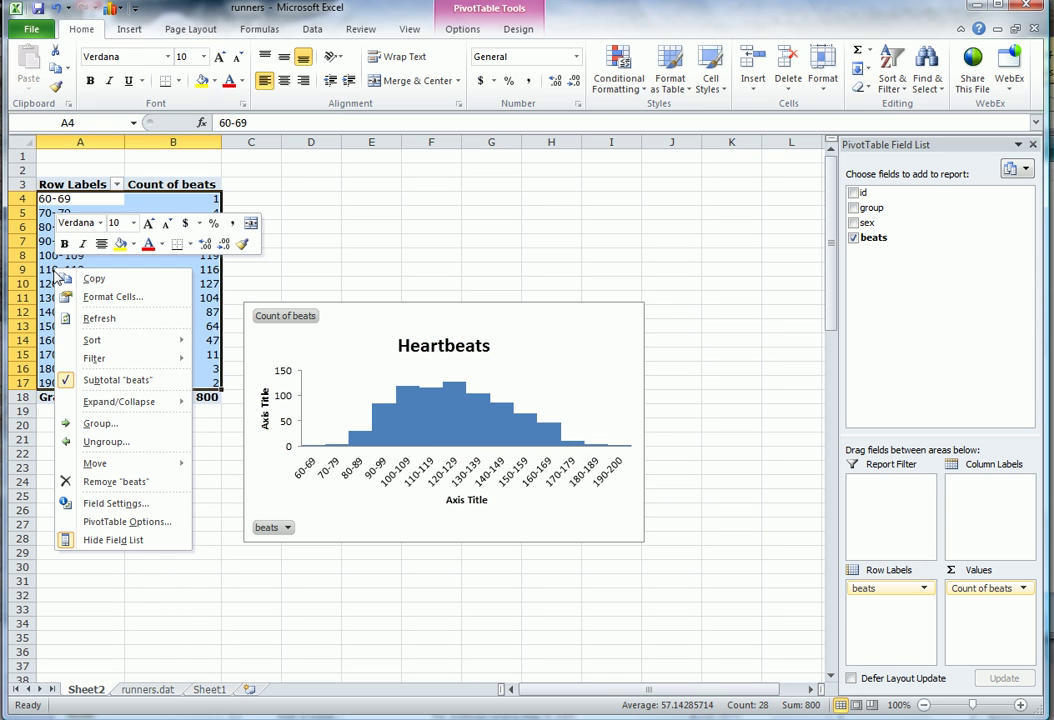
{"action": "key", "text": "Escape"}
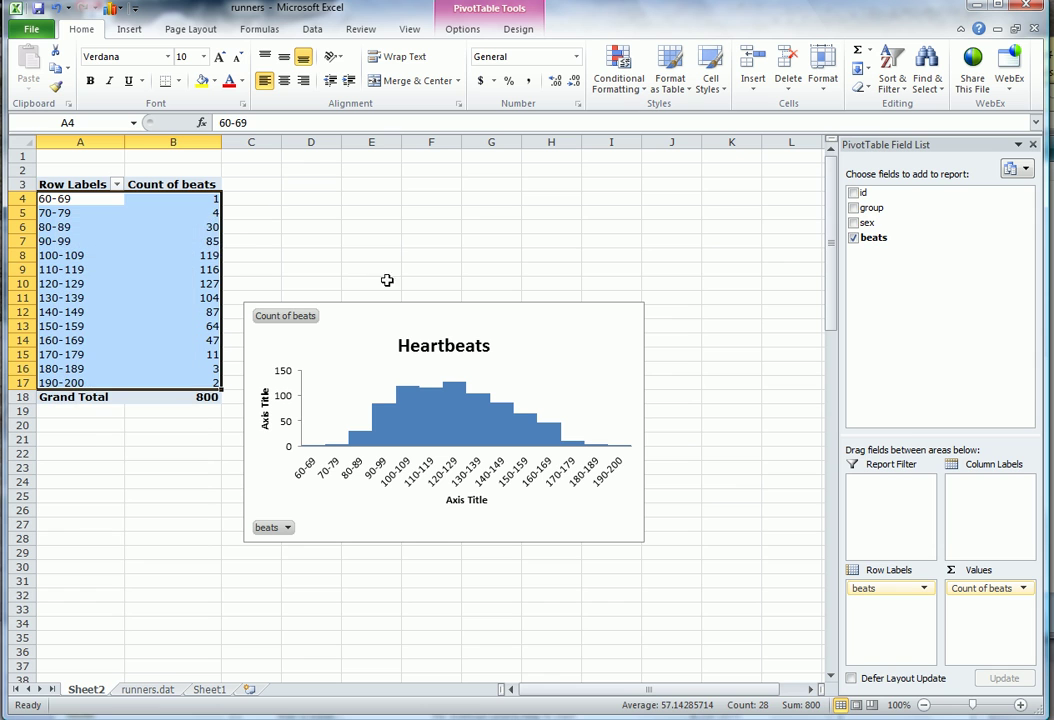
{"action": "left_click", "coordinate": [290, 227]}
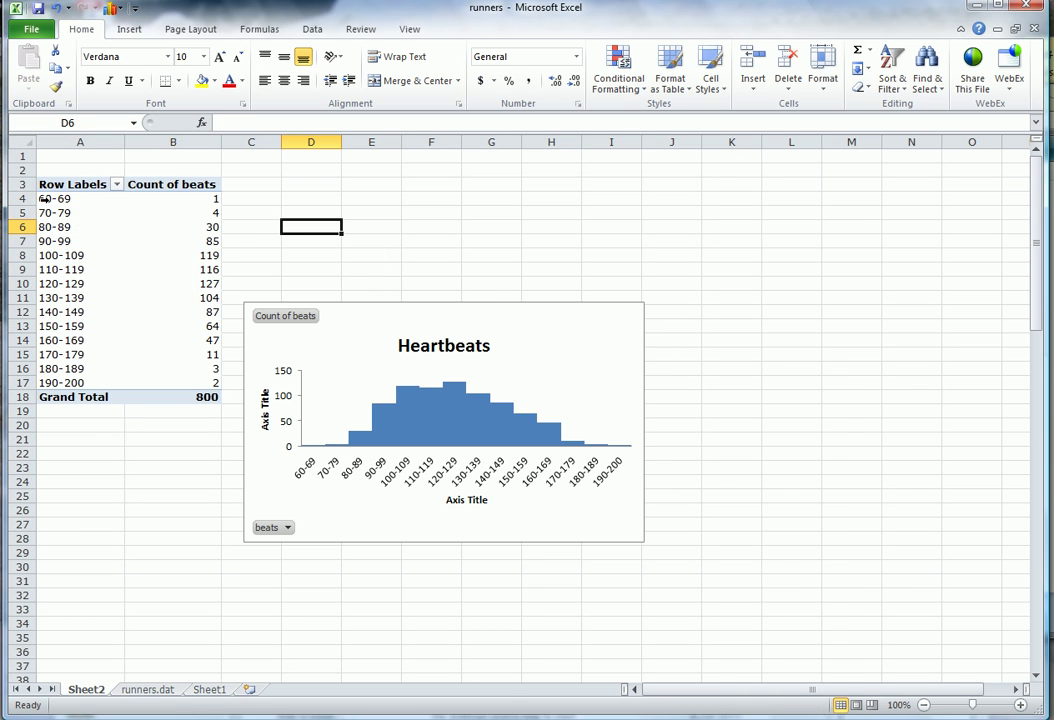
{"action": "right_click", "coordinate": [44, 198]}
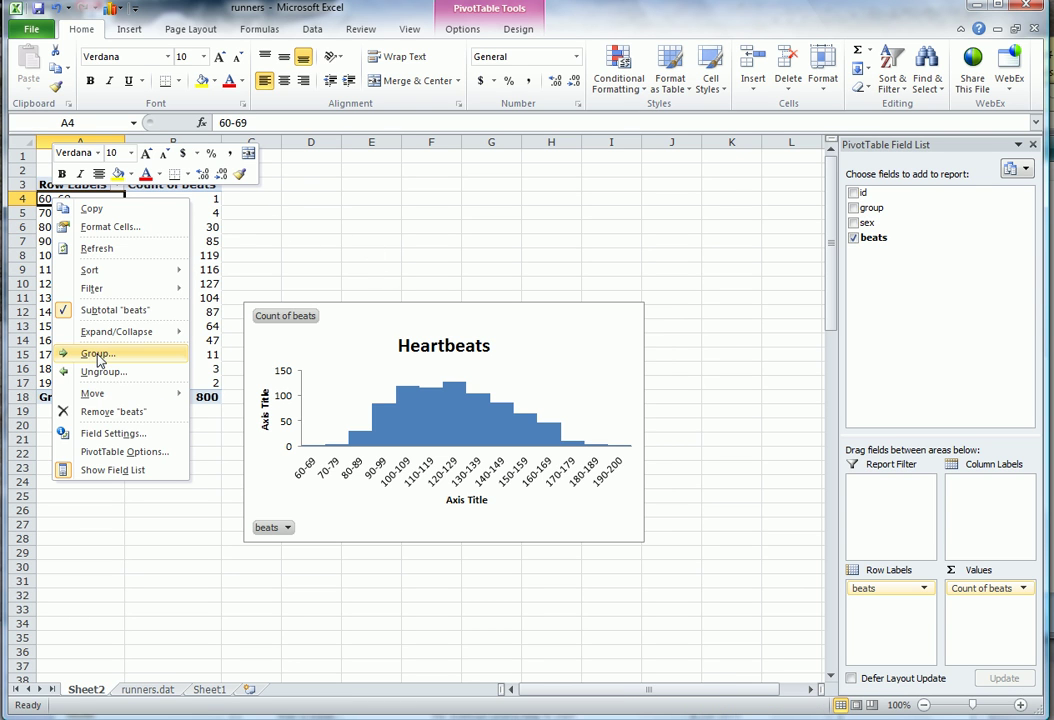
{"action": "left_click", "coordinate": [97, 353]}
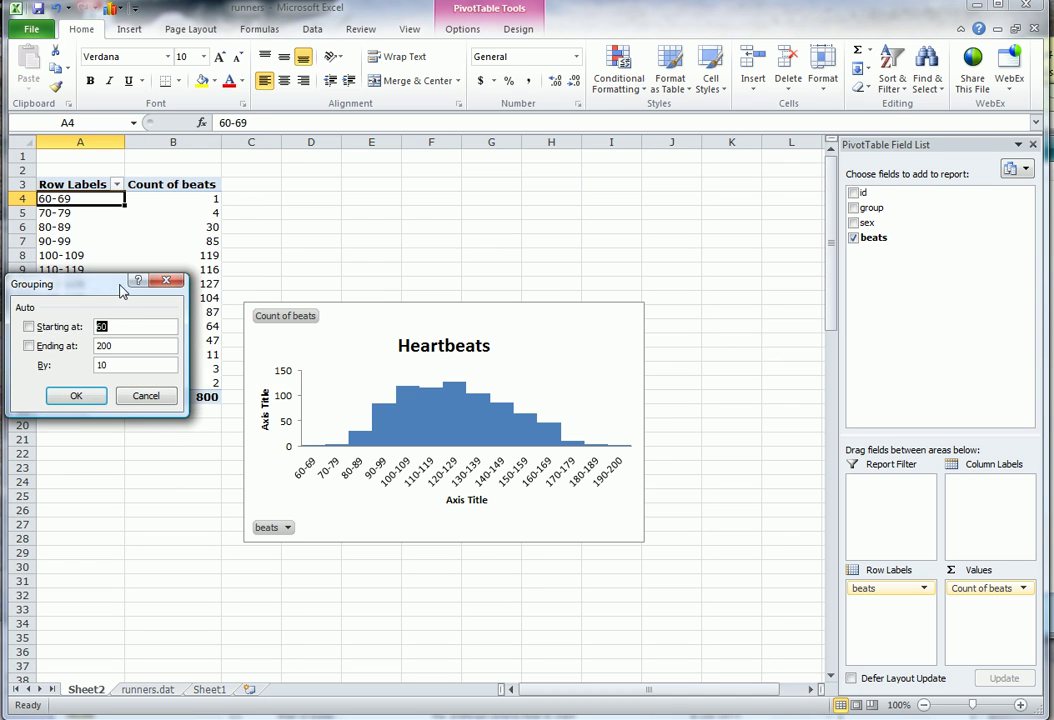
{"action": "left_click_drag", "start_coordinate": [115, 290], "coordinate": [483, 158]}
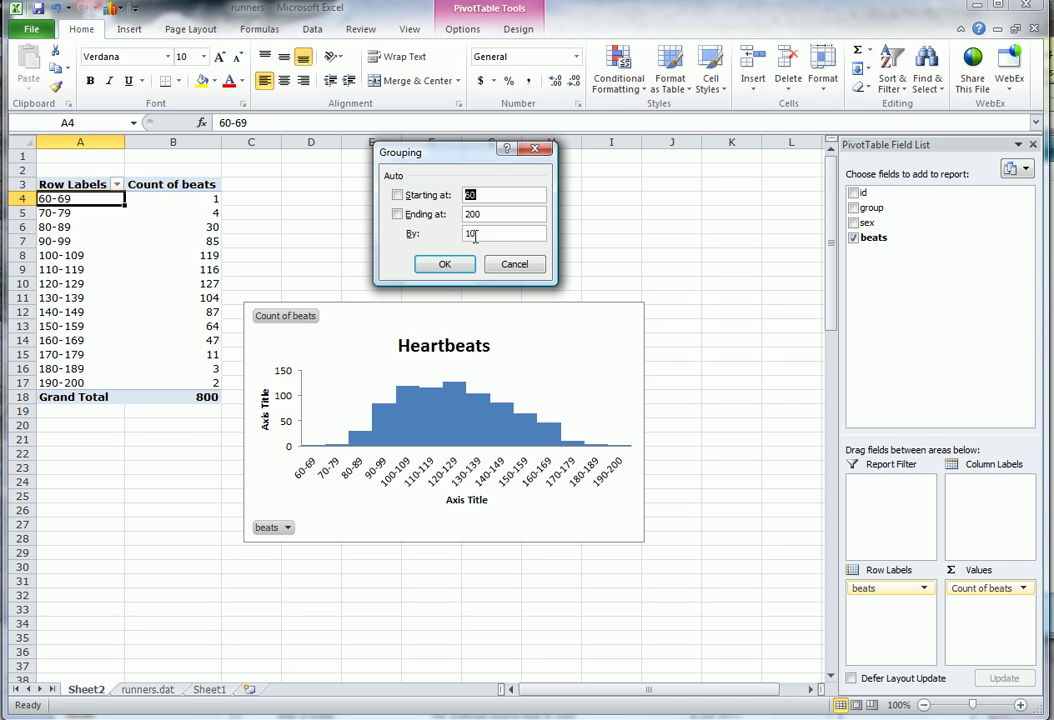
{"action": "left_click", "coordinate": [477, 233]}
{"action": "left_click", "coordinate": [463, 266]}
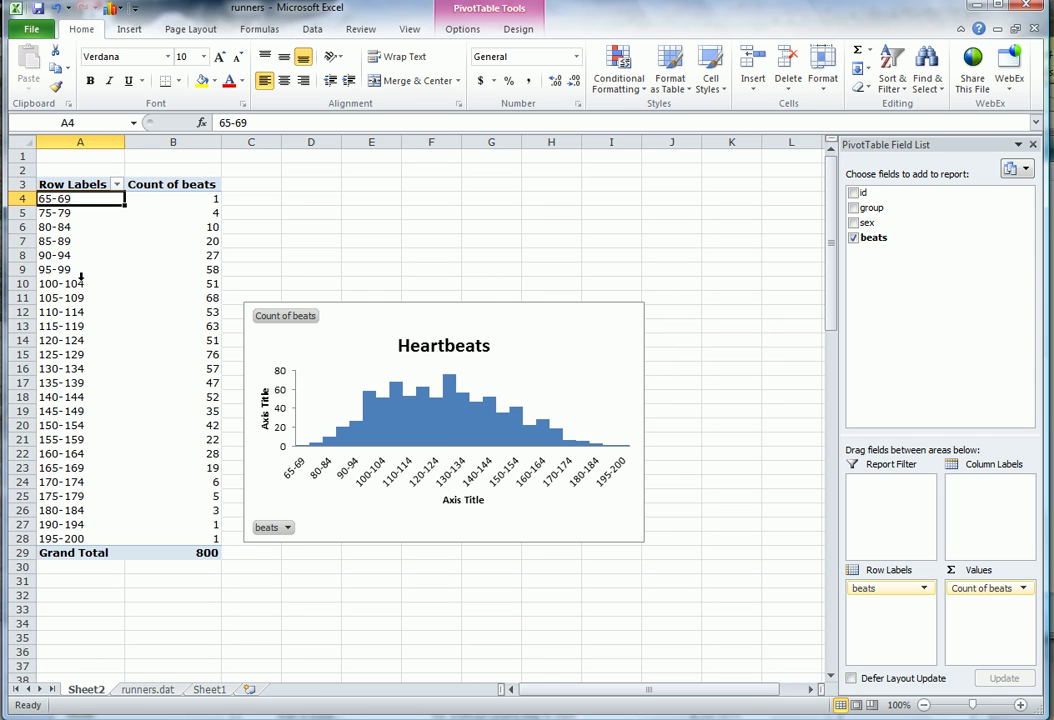
Regroup the beats row labels by 20, giving classes 60-79 through 180-200.
{"action": "right_click", "coordinate": [45, 269]}
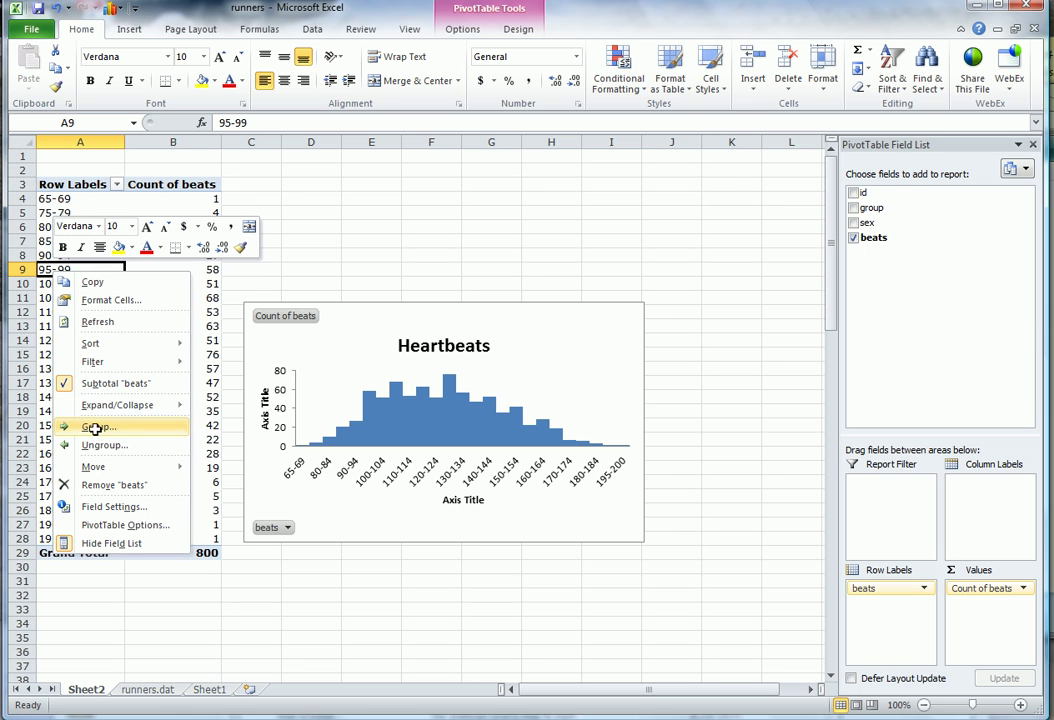
{"action": "left_click", "coordinate": [97, 427]}
{"action": "left_click_drag", "start_coordinate": [117, 360], "coordinate": [461, 170]}
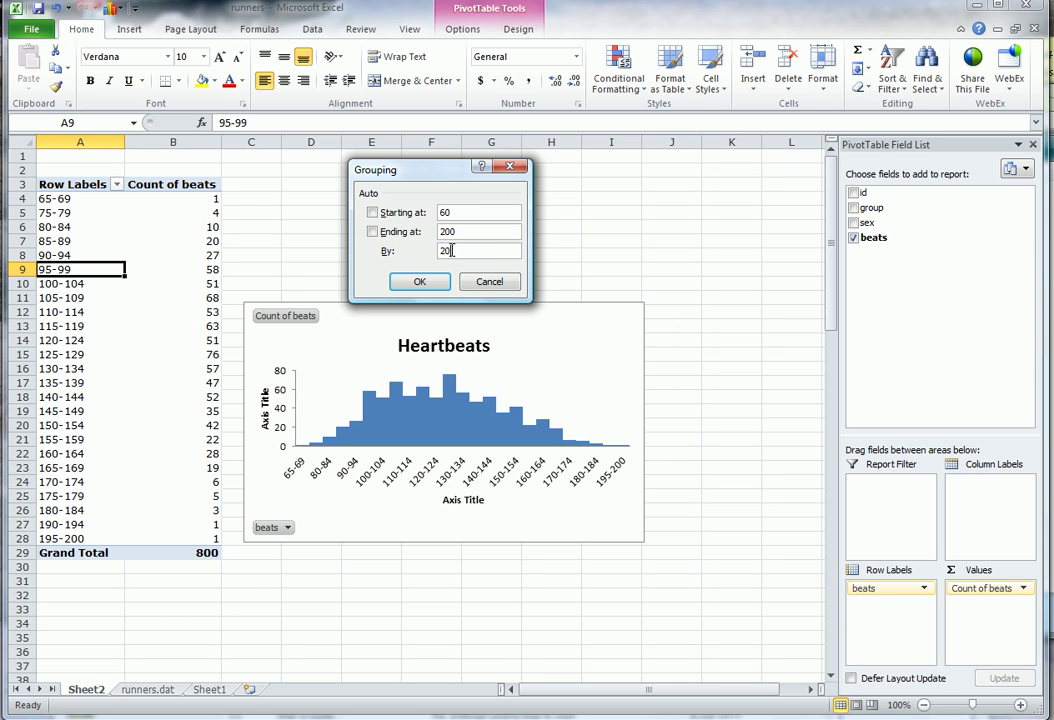
{"action": "left_click", "coordinate": [430, 284]}
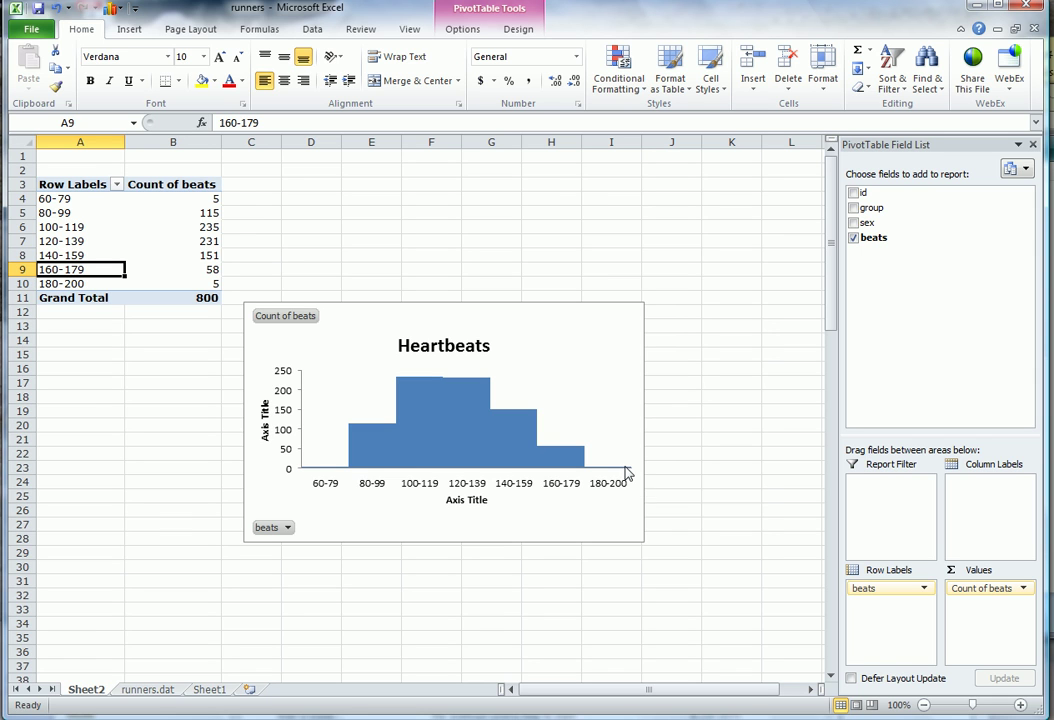
{"action": "mouse_move", "coordinate": [631, 474]}
{"action": "mouse_move", "coordinate": [319, 472]}
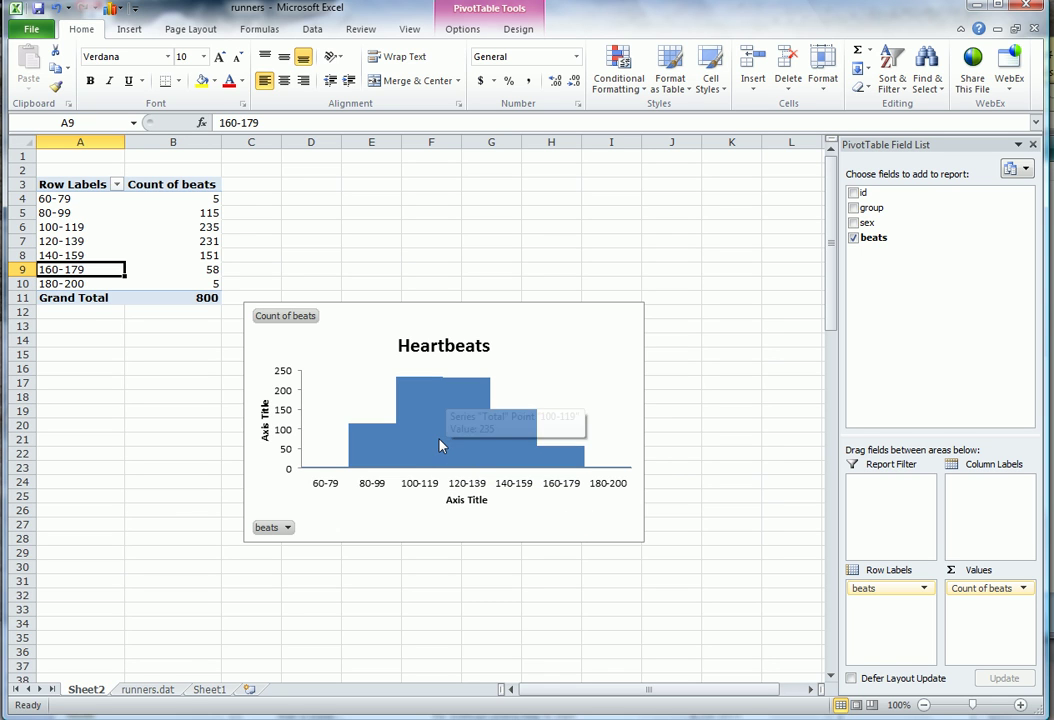
{"action": "mouse_move", "coordinate": [441, 446]}
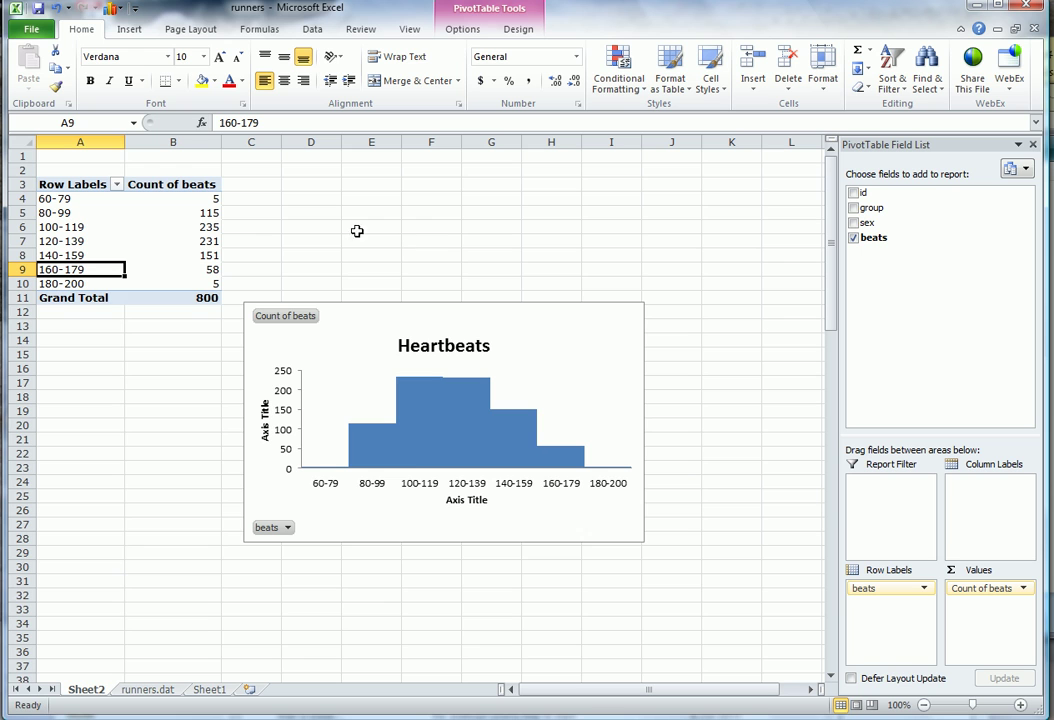
Set the beats grouping interval back to 10, restoring classes 60-69 through 190-200.
{"action": "right_click", "coordinate": [48, 227]}
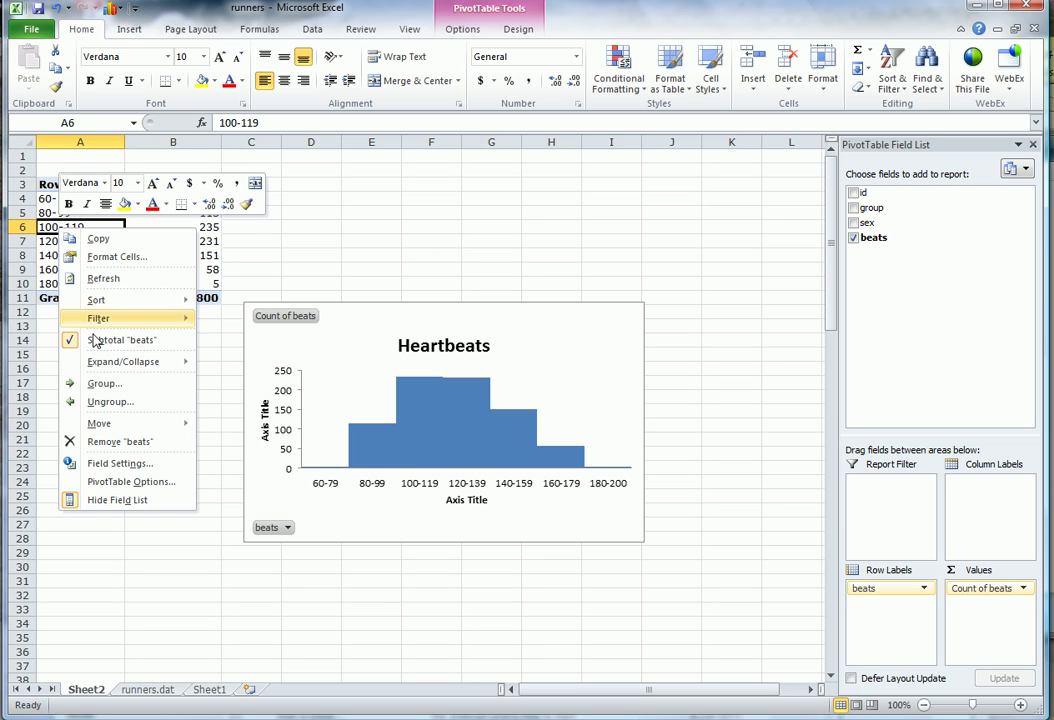
{"action": "left_click", "coordinate": [100, 384]}
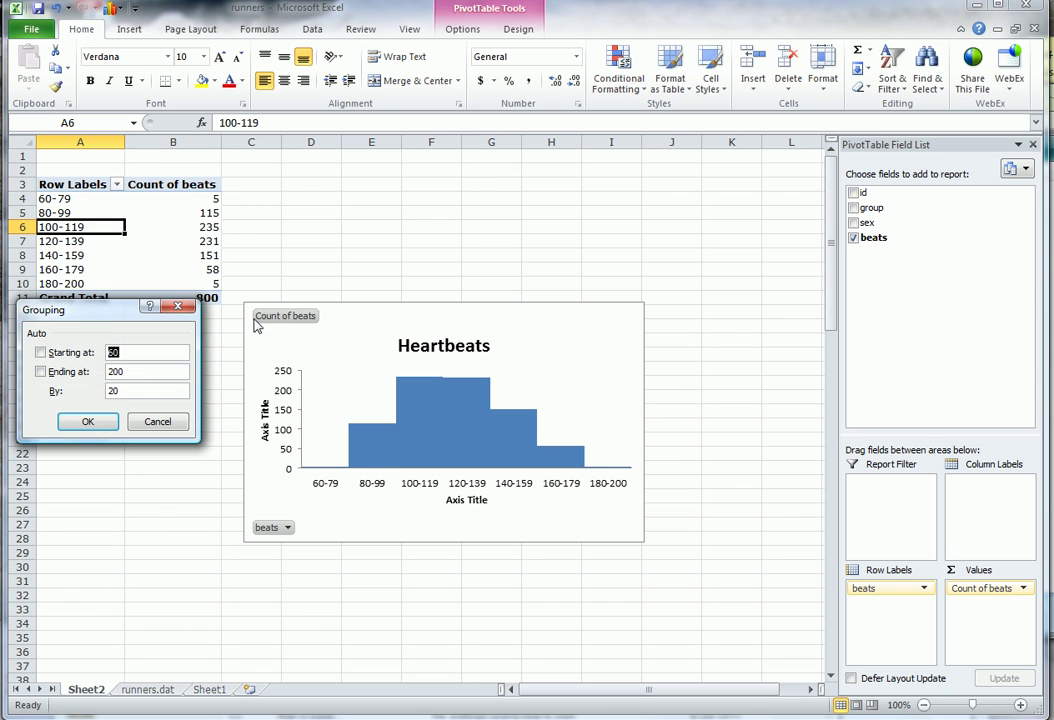
{"action": "left_click_drag", "start_coordinate": [110, 319], "coordinate": [481, 174]}
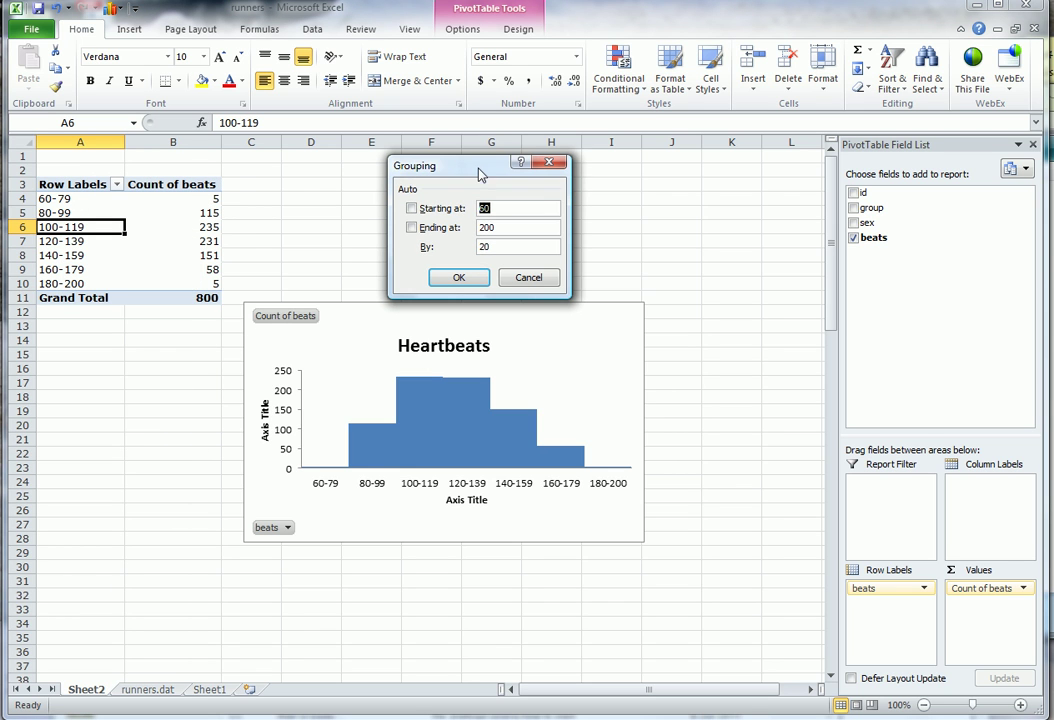
{"action": "left_click", "coordinate": [489, 248]}
{"action": "type", "text": "10"}
{"action": "left_click", "coordinate": [470, 278]}
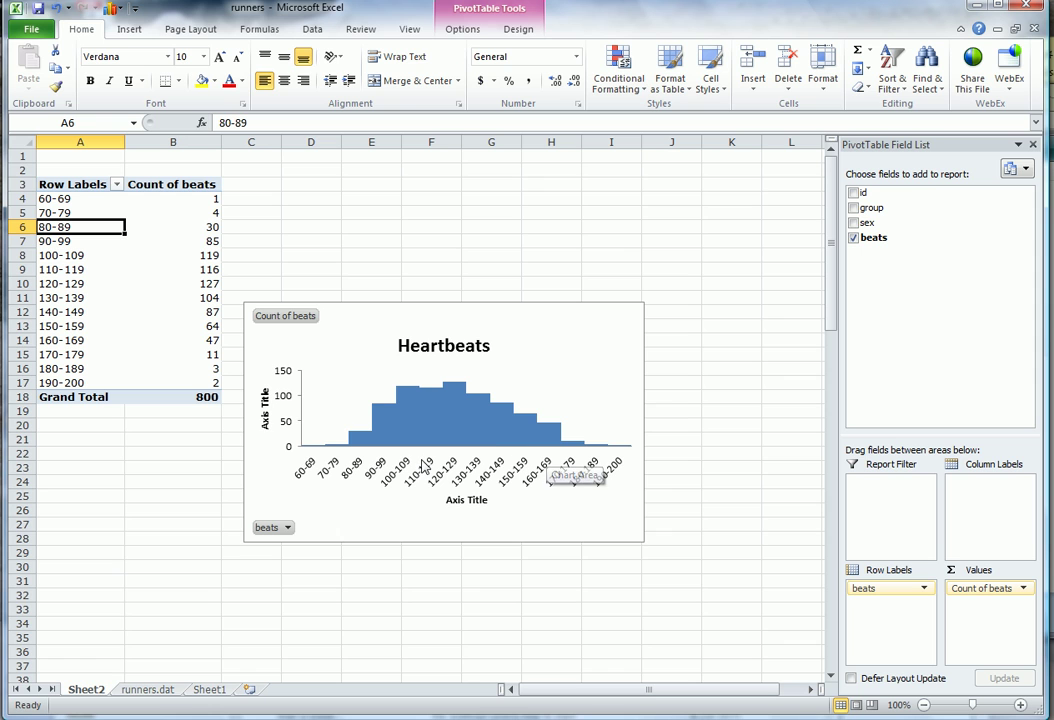
{"action": "mouse_move", "coordinate": [461, 393]}
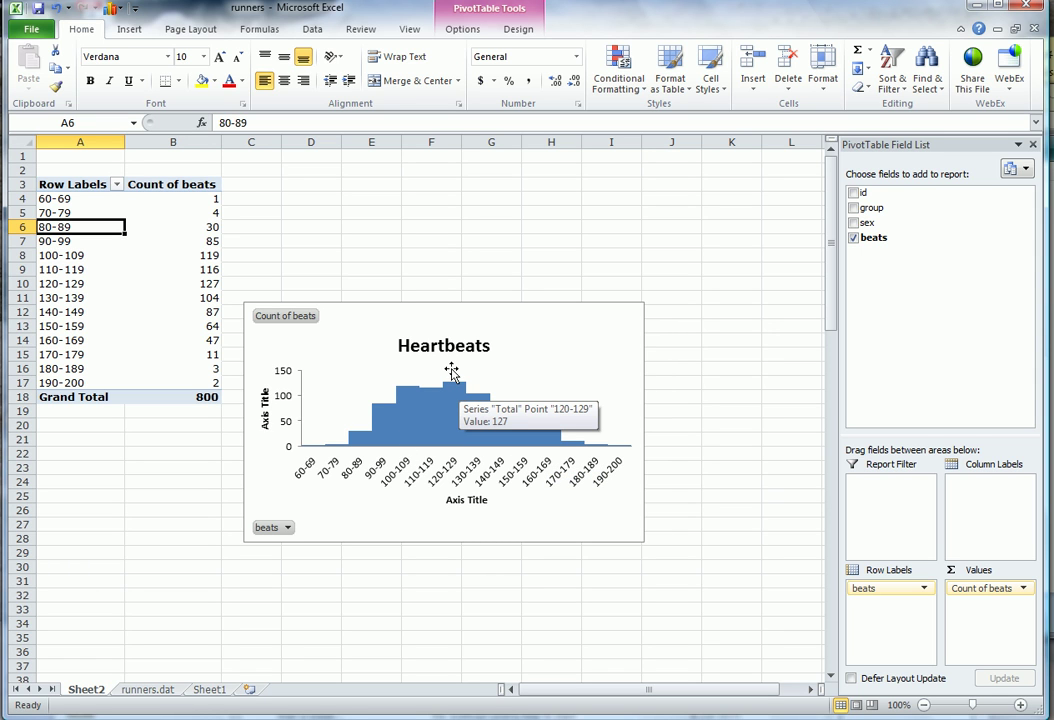
Cut the histogram chart, move beats to Column Labels and add sex as Row Labels.
{"action": "right_click", "coordinate": [463, 302]}
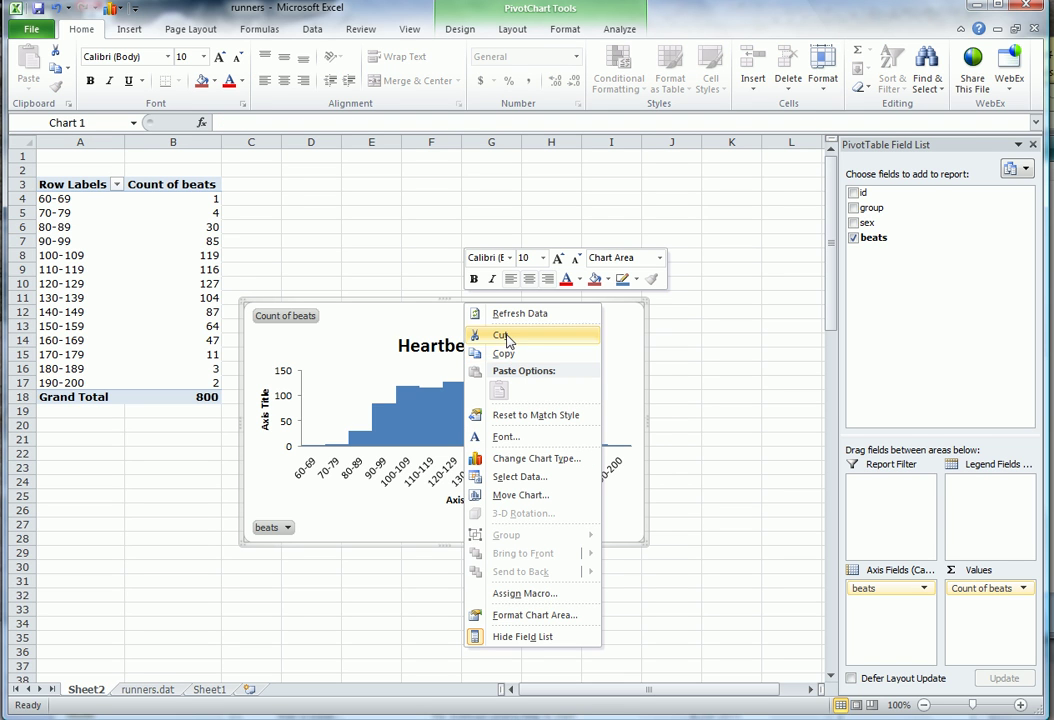
{"action": "left_click", "coordinate": [500, 335]}
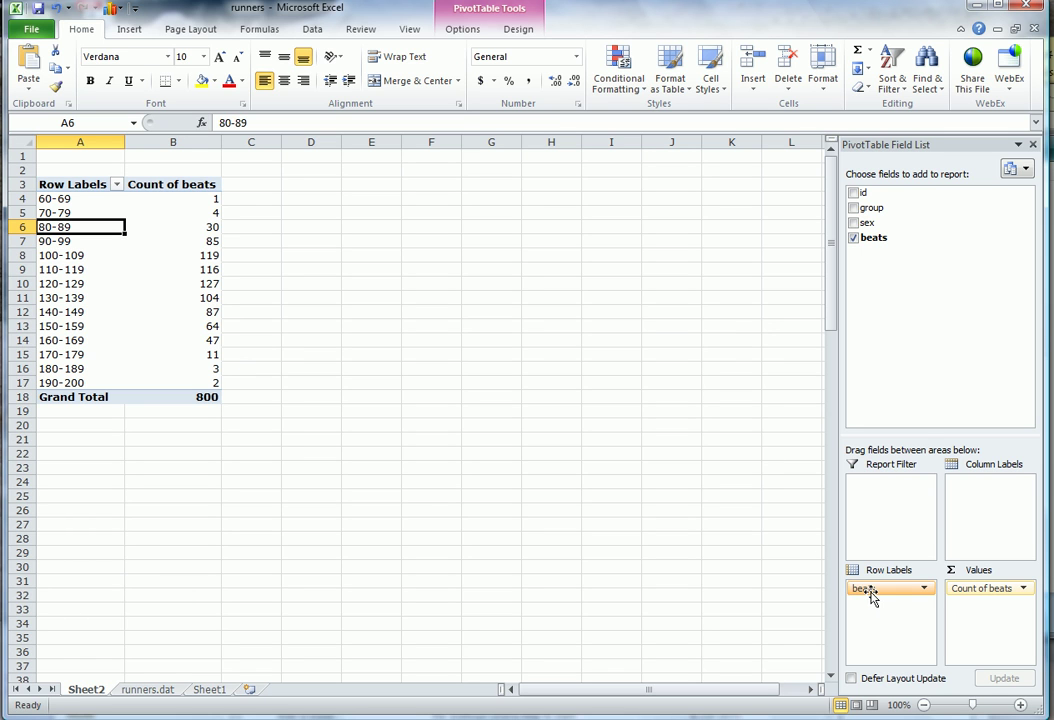
{"action": "left_click_drag", "start_coordinate": [872, 596], "coordinate": [985, 488]}
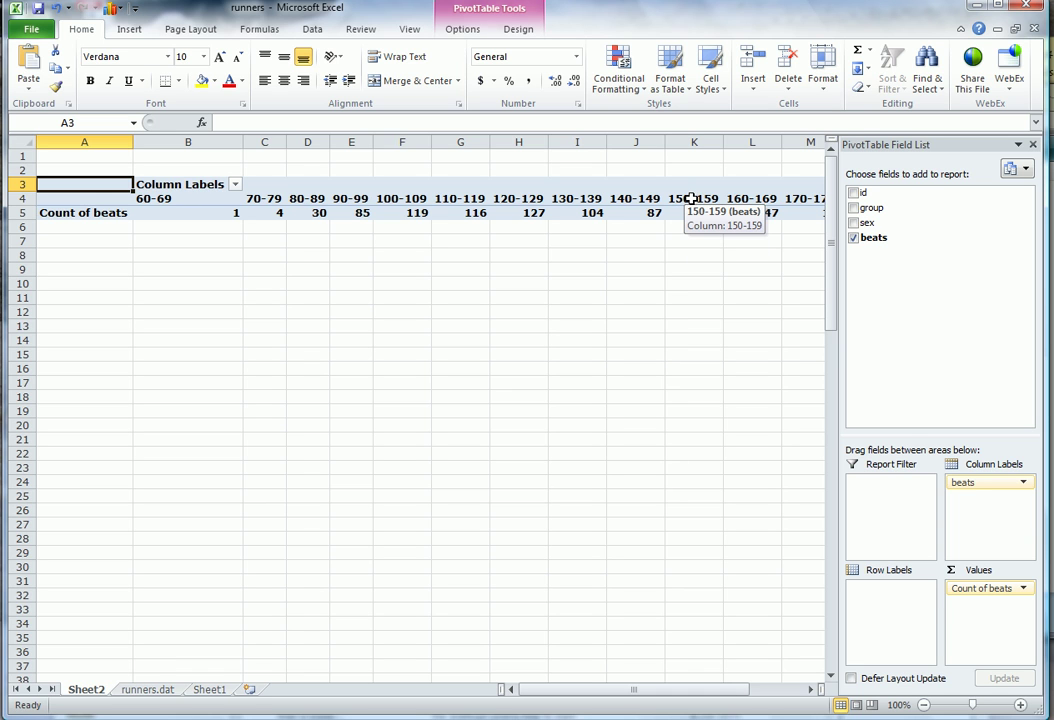
{"action": "left_click_drag", "start_coordinate": [857, 225], "coordinate": [873, 600]}
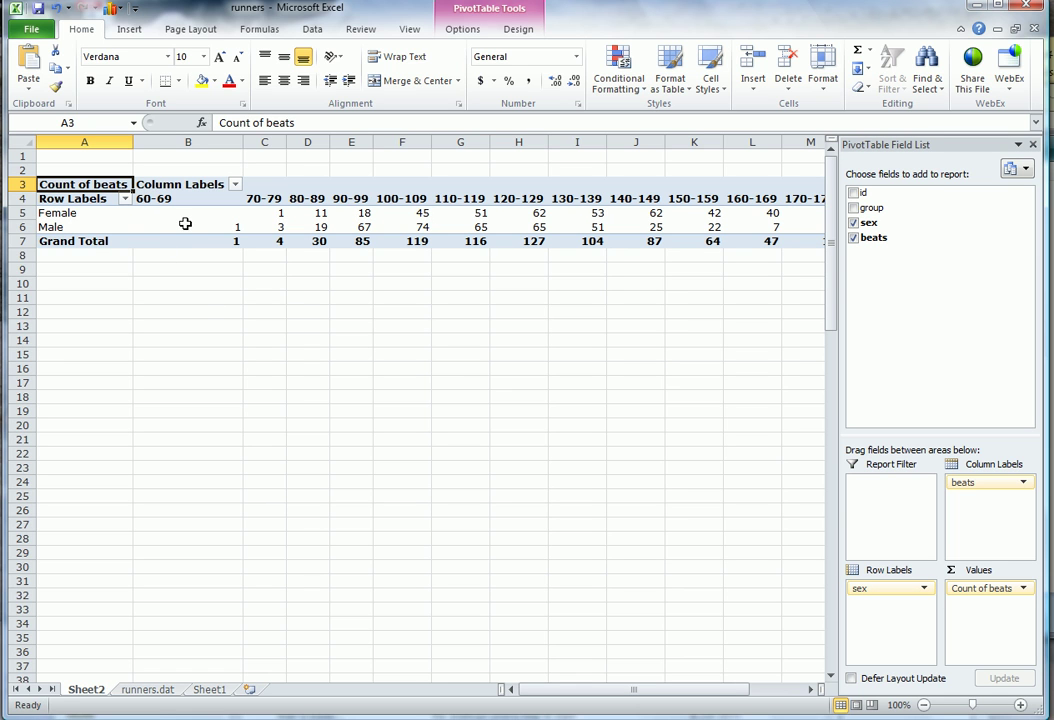
{"action": "mouse_move", "coordinate": [202, 234]}
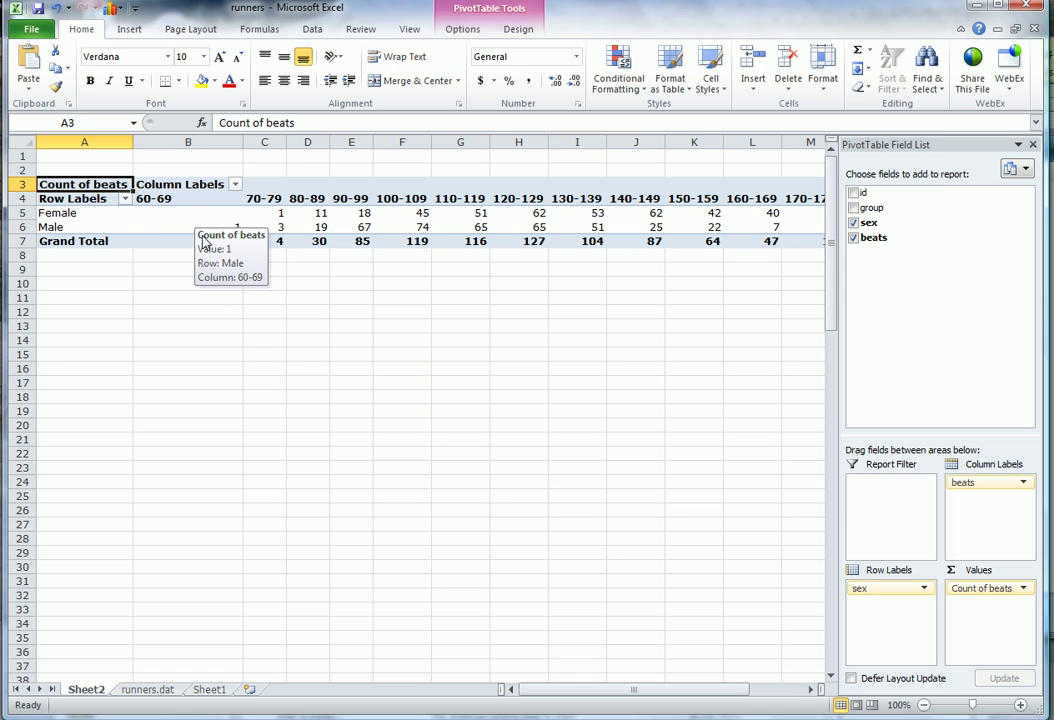
{"action": "left_click", "coordinate": [300, 198]}
{"action": "right_click", "coordinate": [302, 198]}
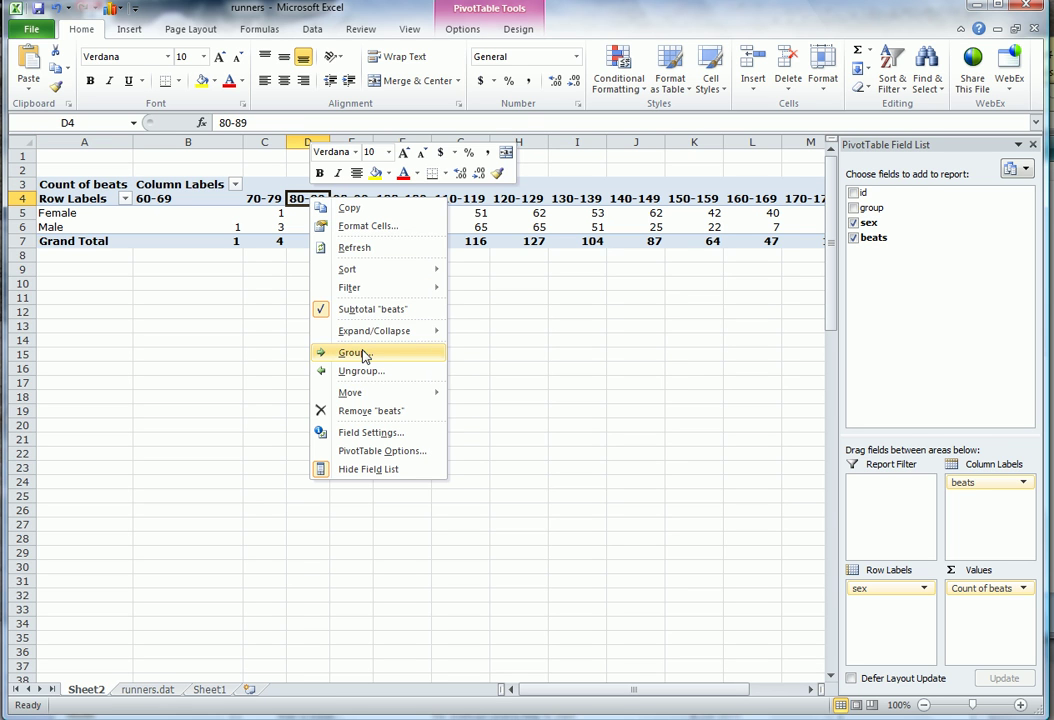
{"action": "left_click", "coordinate": [354, 352]}
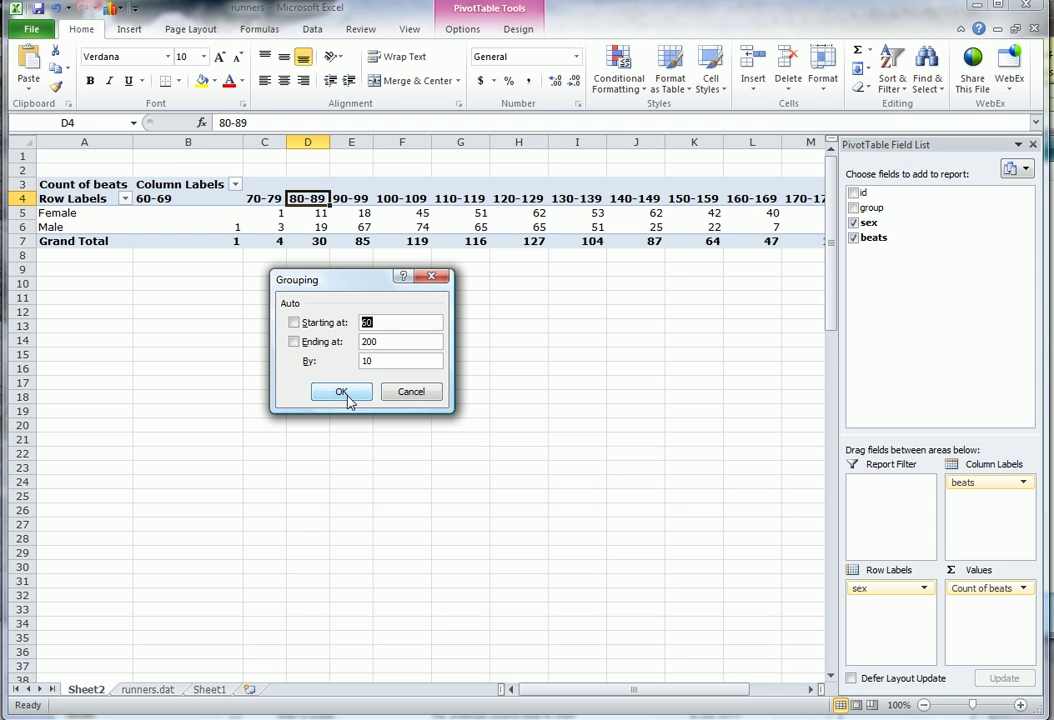
{"action": "left_click", "coordinate": [344, 393]}
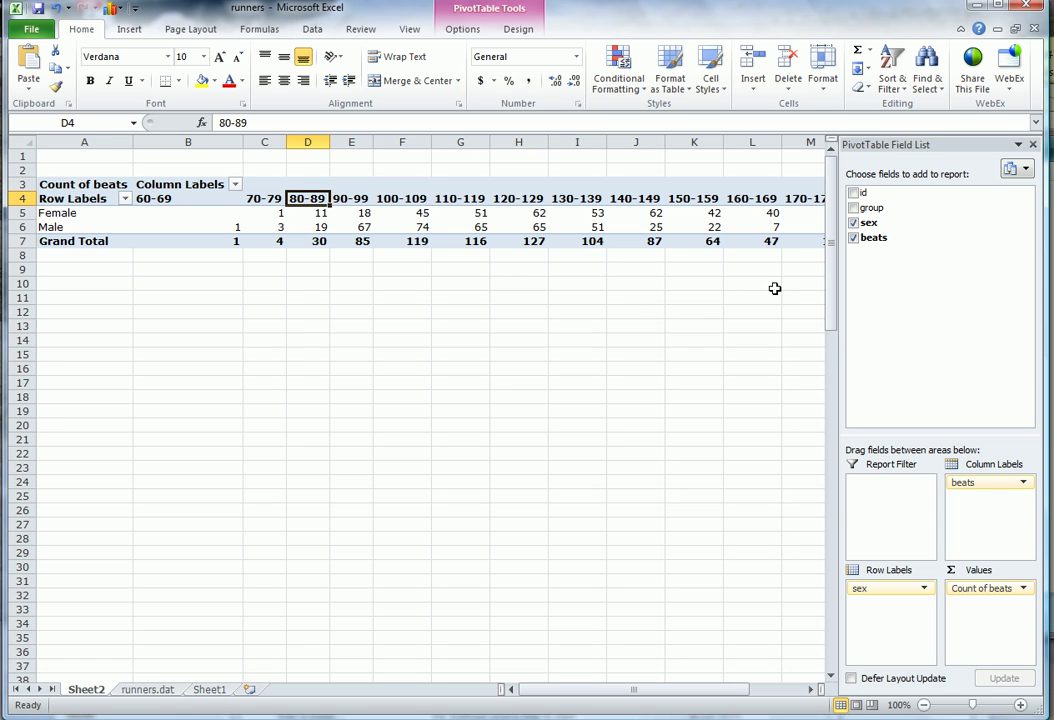
Regroup the beat range columns with a bin width of 15, giving ranges 60-74 through 195-209.
{"action": "left_click", "coordinate": [562, 198]}
{"action": "right_click", "coordinate": [562, 198]}
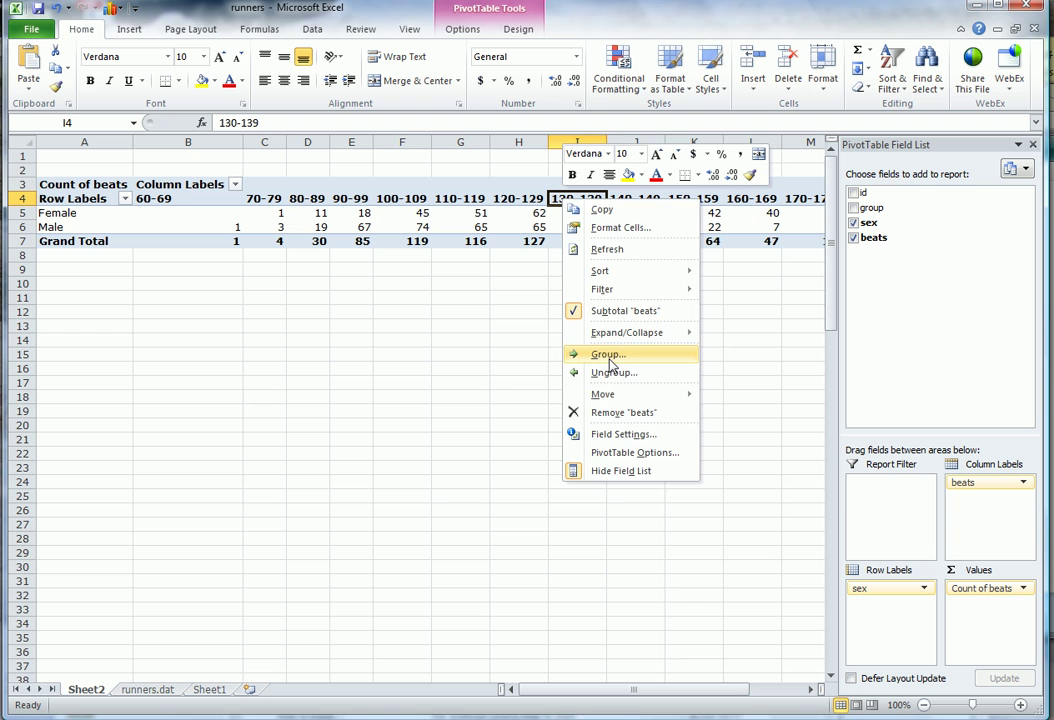
{"action": "left_click", "coordinate": [610, 357]}
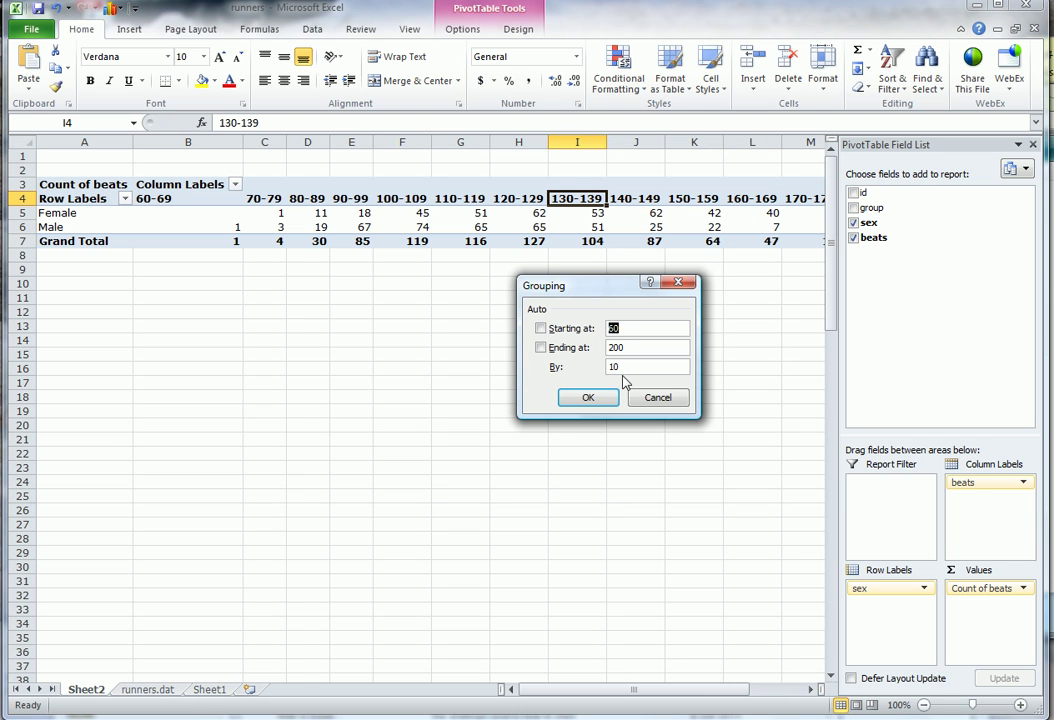
{"action": "left_click", "coordinate": [621, 367]}
{"action": "key", "text": "BackSpace"}
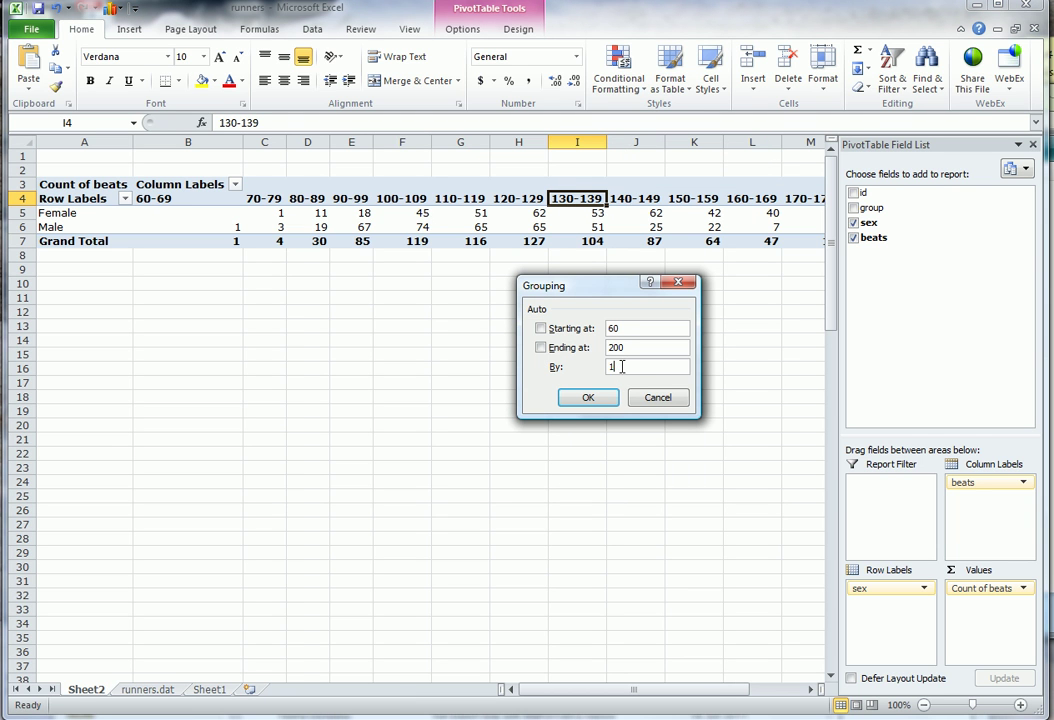
{"action": "type", "text": "5"}
{"action": "left_click", "coordinate": [592, 399]}
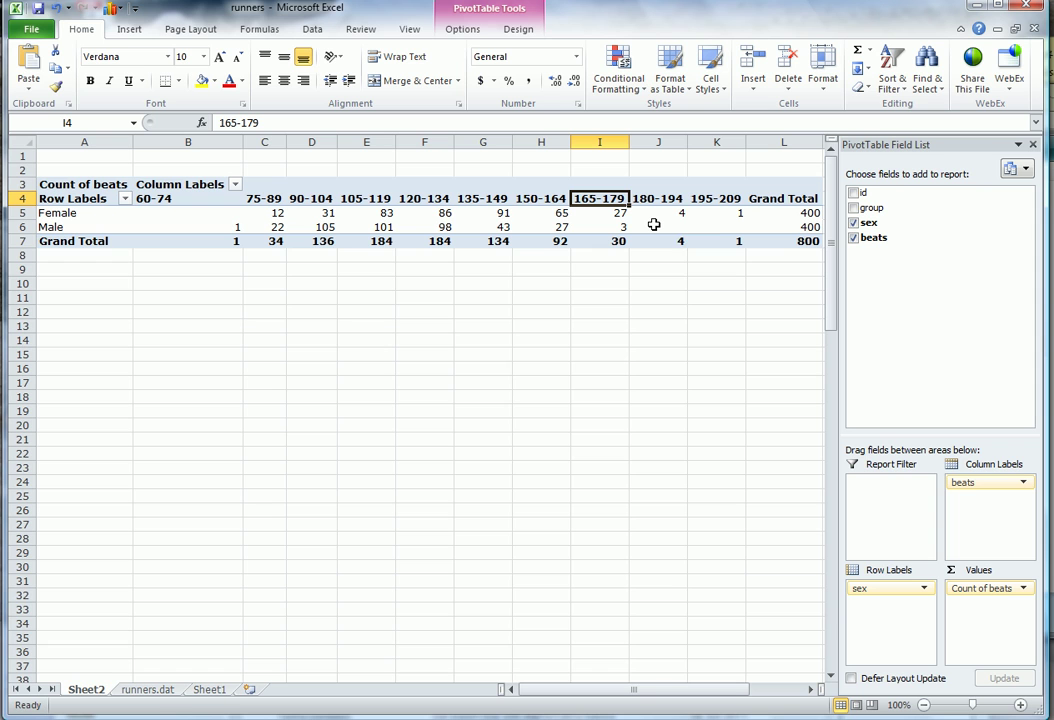
{"action": "mouse_move", "coordinate": [653, 224]}
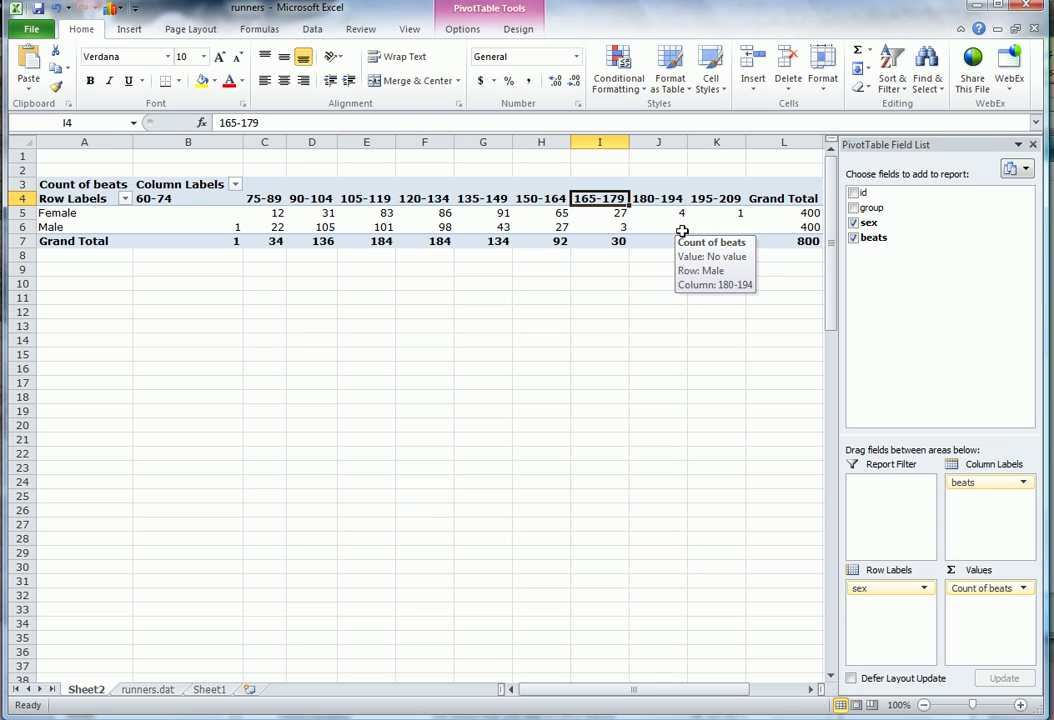
{"action": "mouse_move", "coordinate": [694, 228]}
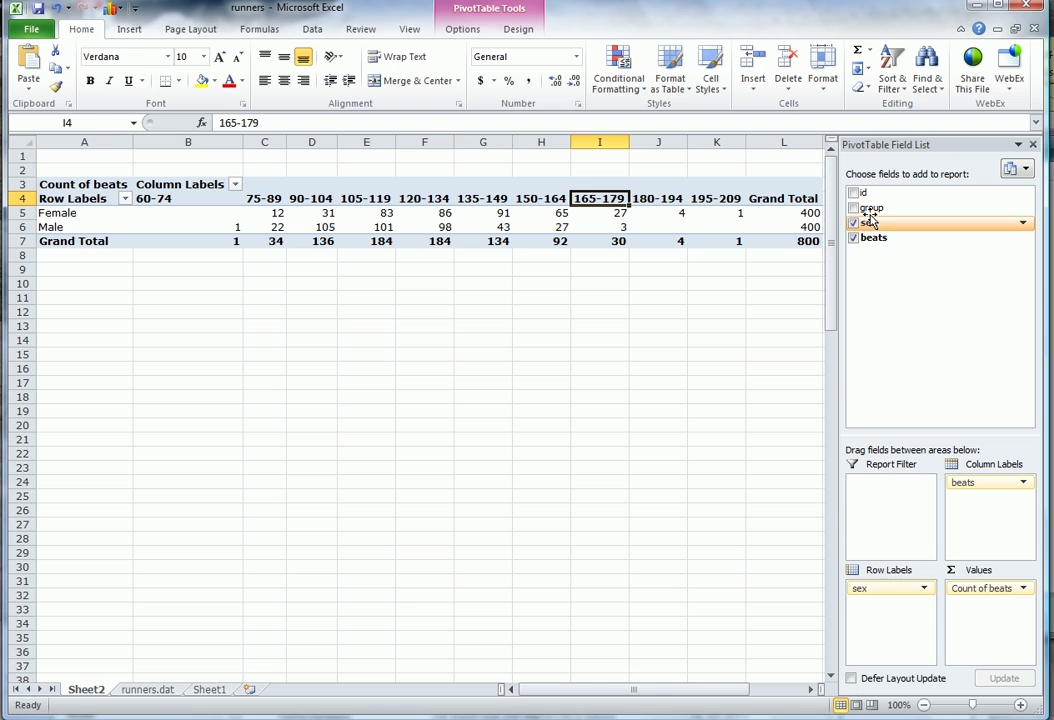
Add the group field to Row Labels below sex, giving Control and Runners rows under Female and Male.
{"action": "left_click_drag", "start_coordinate": [870, 212], "coordinate": [878, 611]}
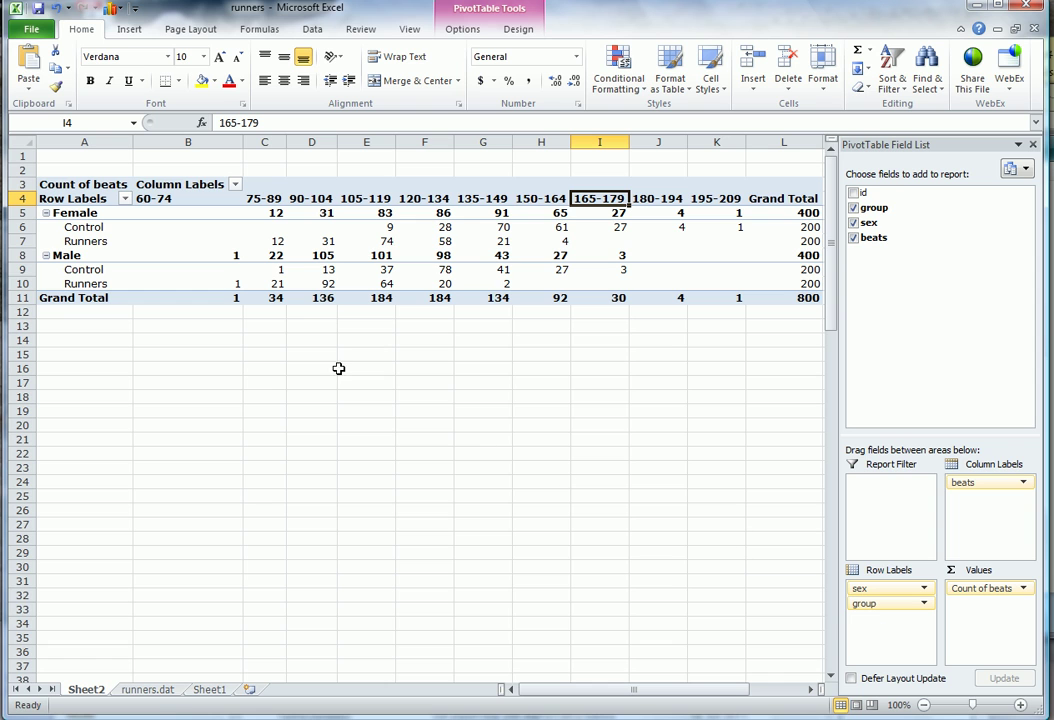
{"action": "mouse_move", "coordinate": [138, 226]}
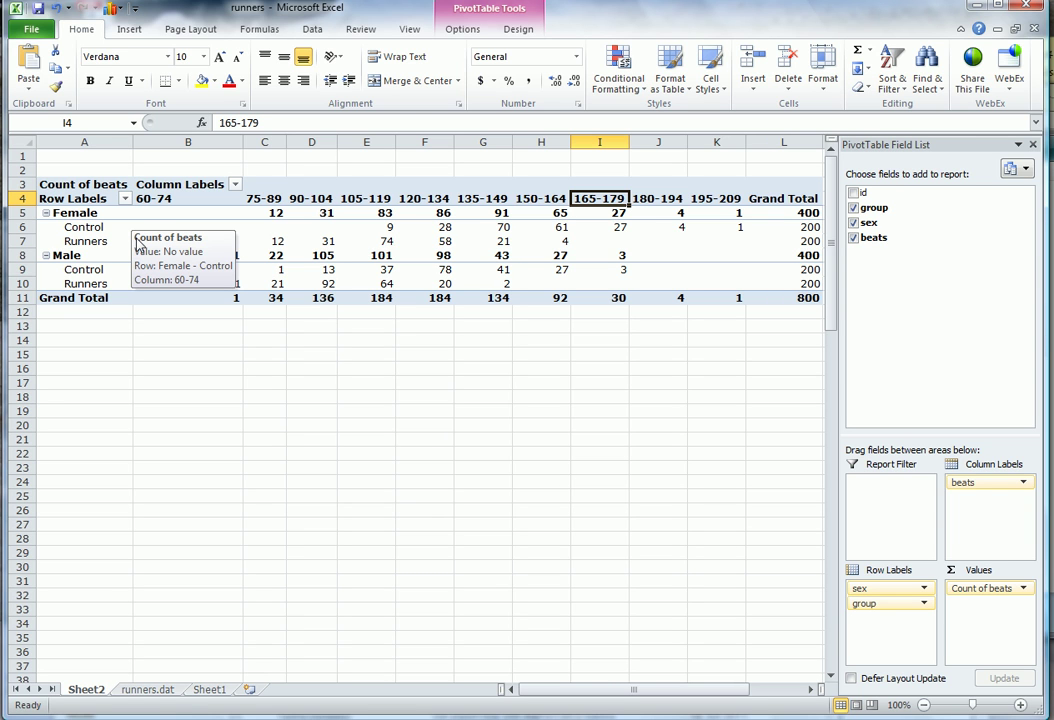
{"action": "mouse_move", "coordinate": [131, 270]}
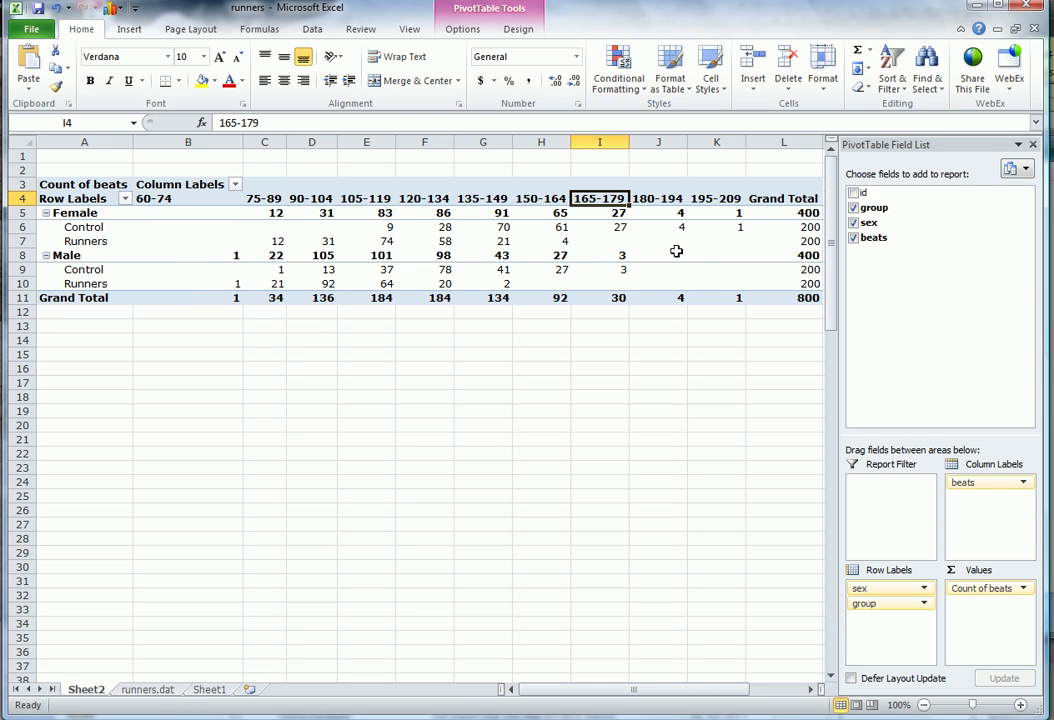
{"action": "mouse_move", "coordinate": [672, 246]}
{"action": "mouse_move", "coordinate": [554, 290]}
Select the pivot counts from B4 through Grand Total and insert a Clustered Column PivotChart.
{"action": "left_click", "coordinate": [186, 198]}
{"action": "left_click_drag", "start_coordinate": [340, 217], "coordinate": [738, 292]}
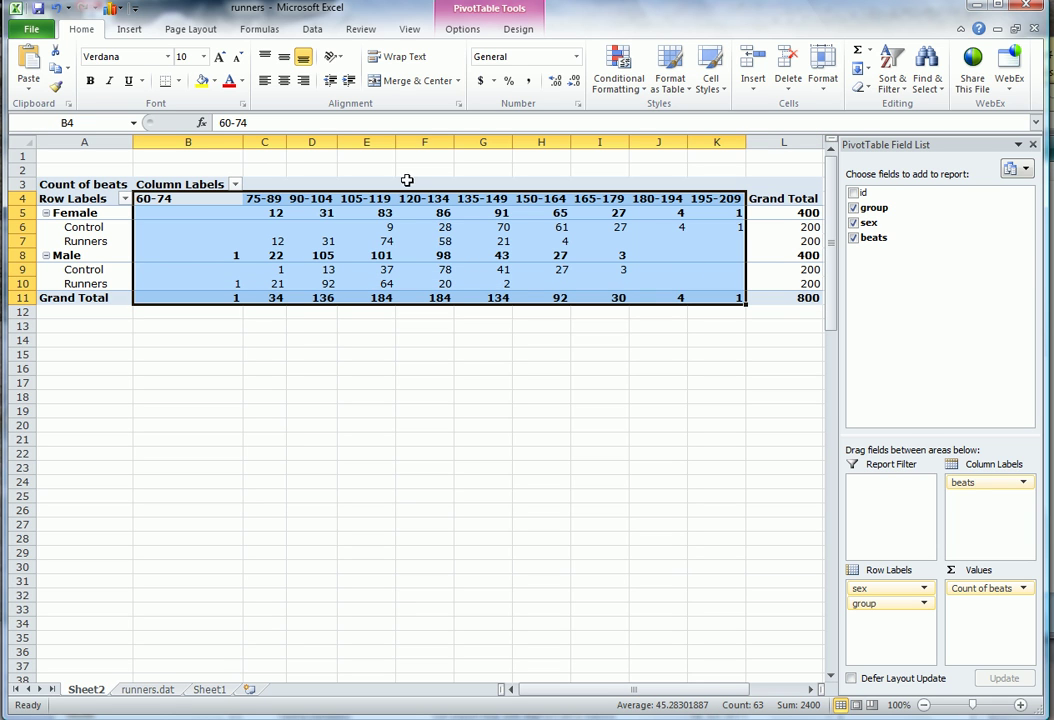
{"action": "left_click", "coordinate": [130, 29]}
{"action": "left_click", "coordinate": [325, 65]}
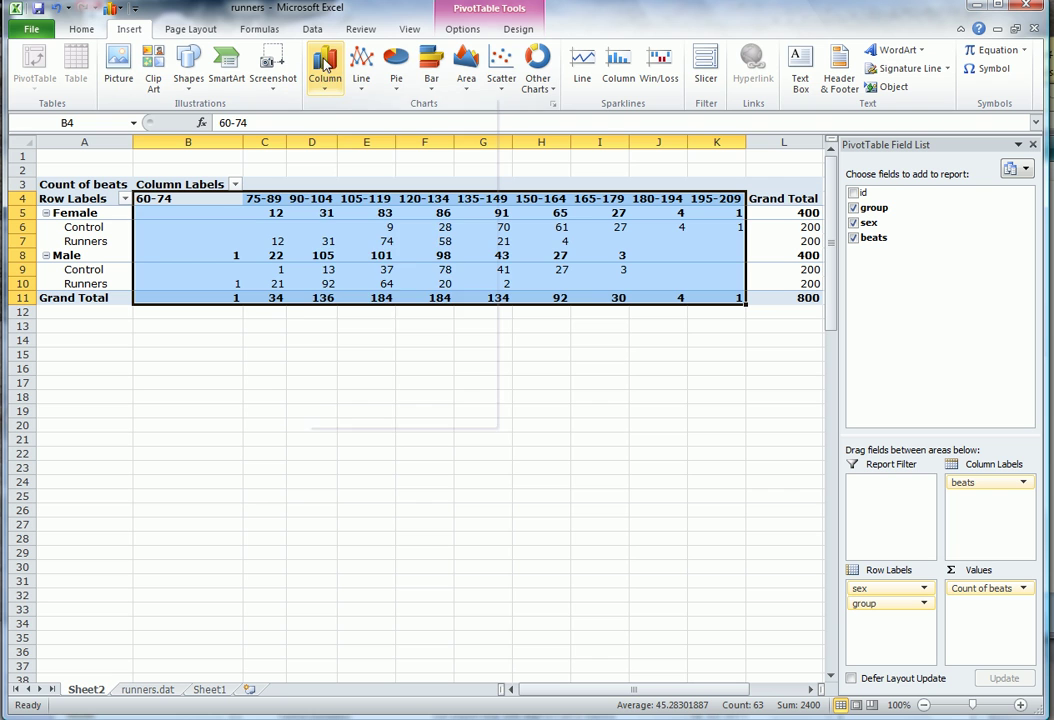
{"action": "left_click", "coordinate": [324, 131]}
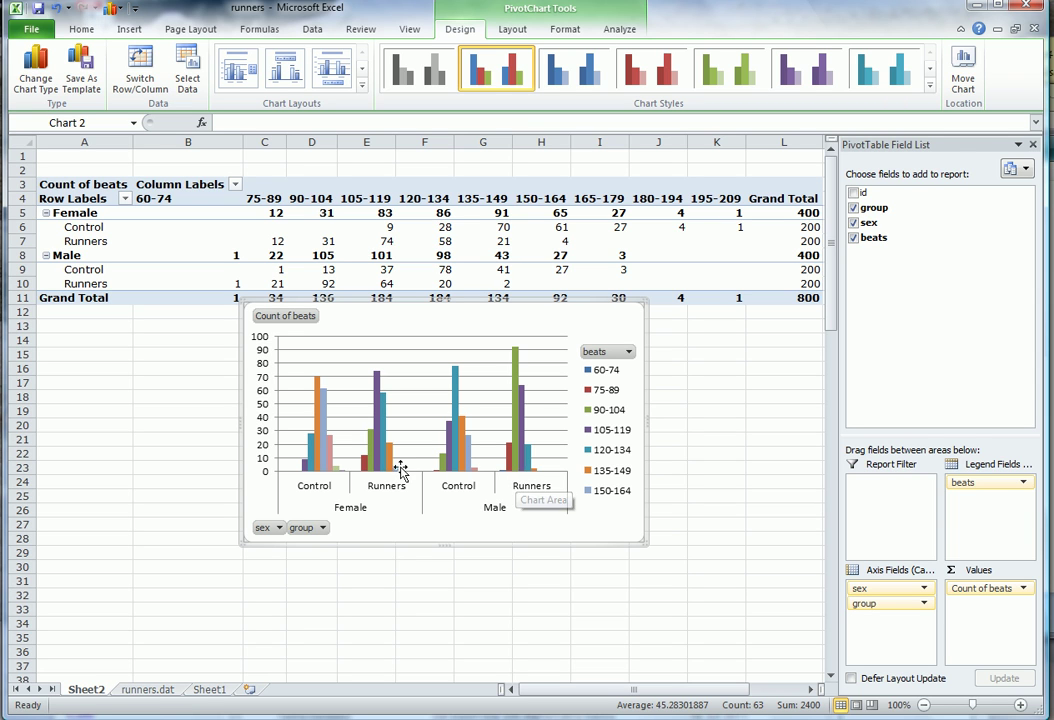
{"action": "mouse_move", "coordinate": [378, 475]}
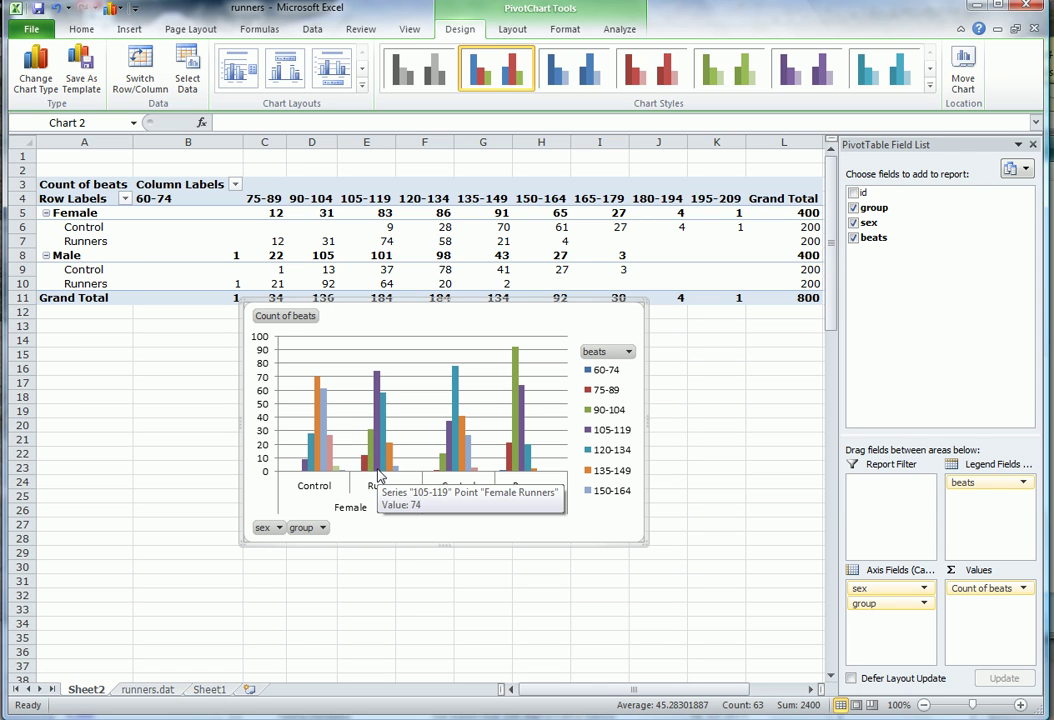